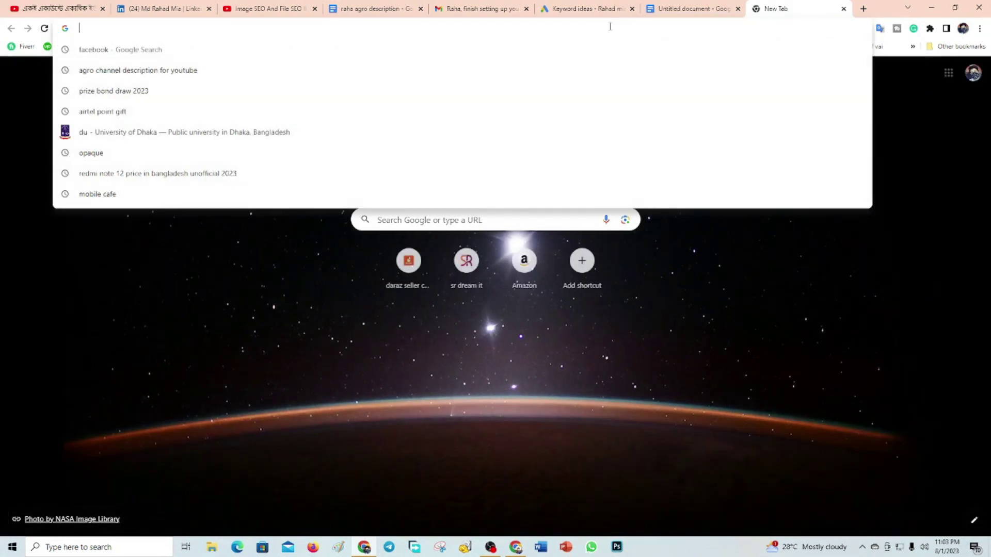
# Step: Search Google for 'raha agro' and browse through its Images results
pyautogui.write('raha')
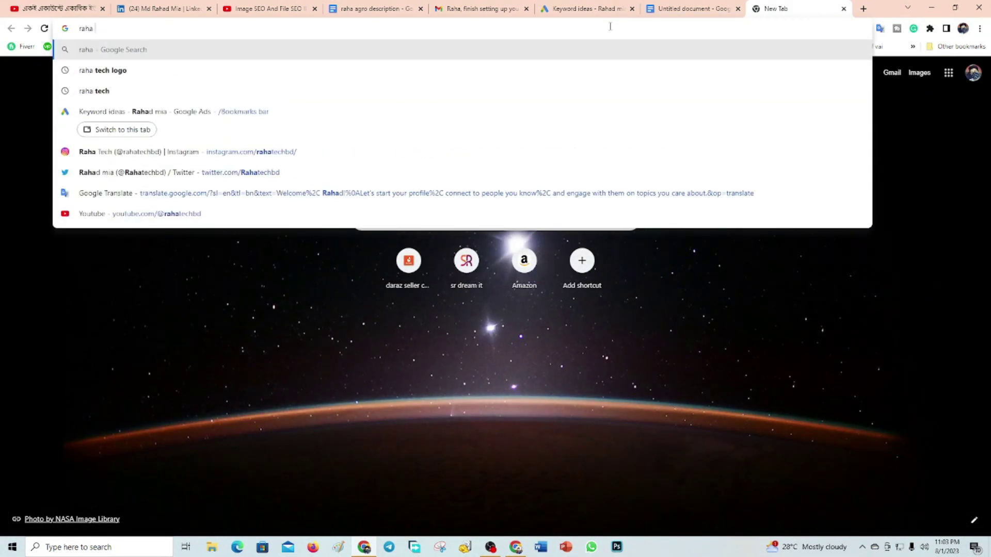
pyautogui.write(' agro')
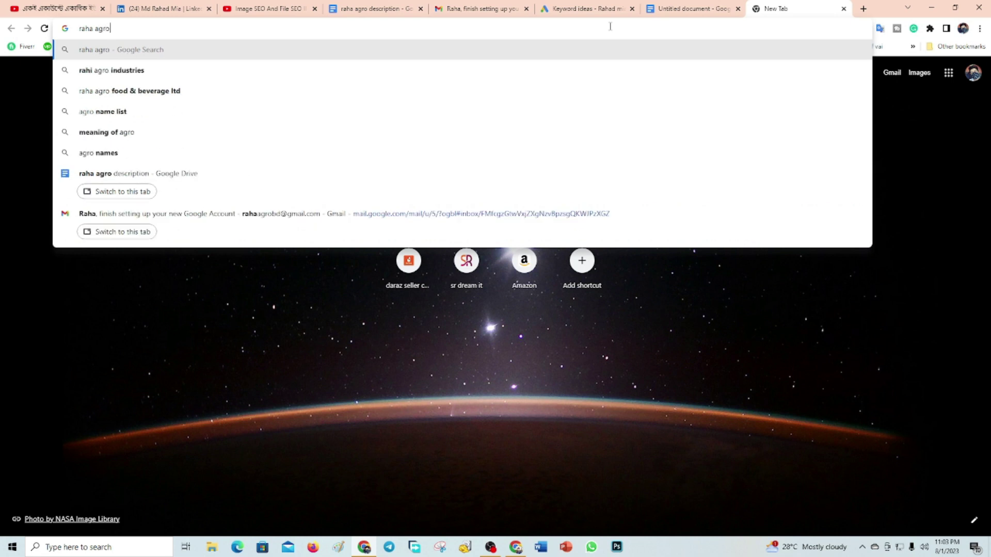
pyautogui.press('Return')
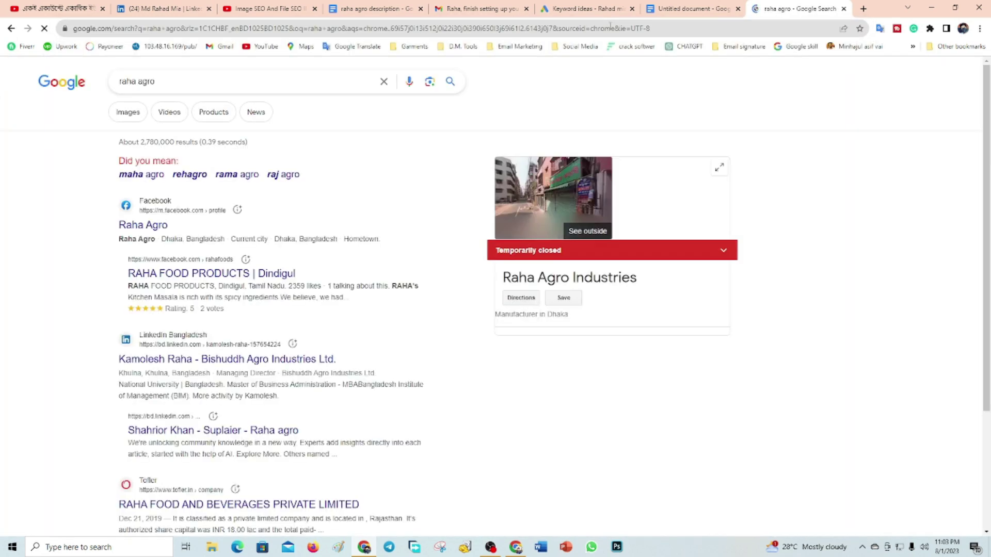
pyautogui.click(135, 112)
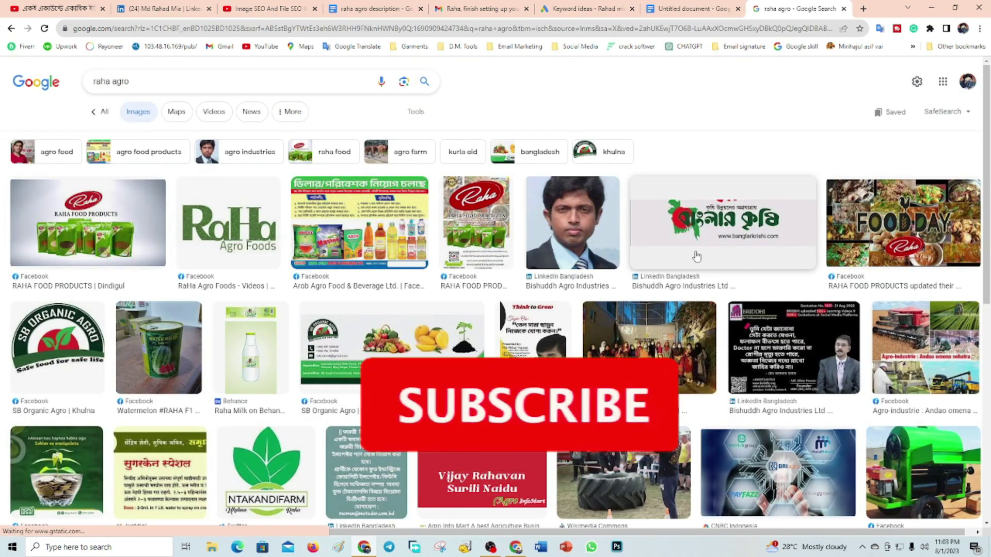
pyautogui.scroll(-3, 704, 237)
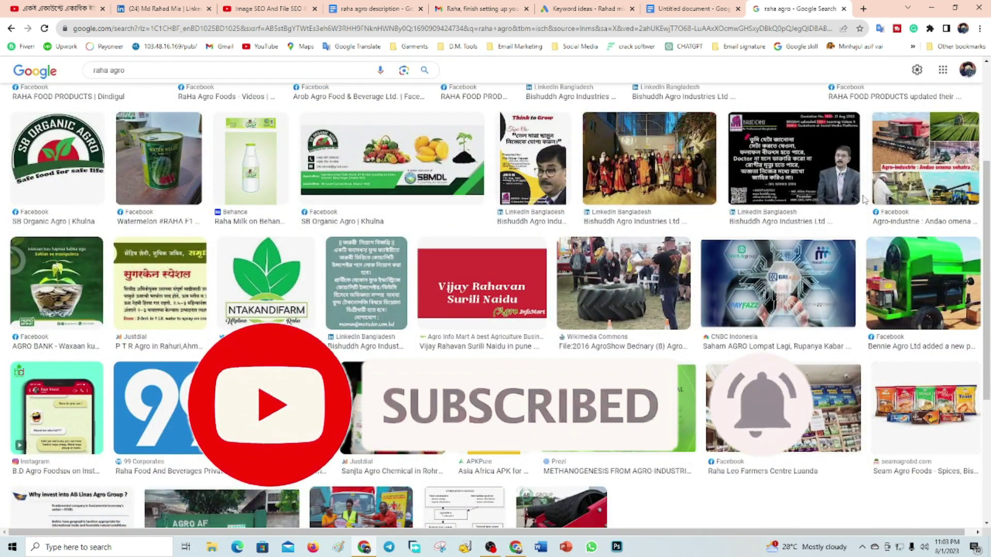
pyautogui.scroll(-3, 837, 209)
pyautogui.scroll(-1, 838, 208)
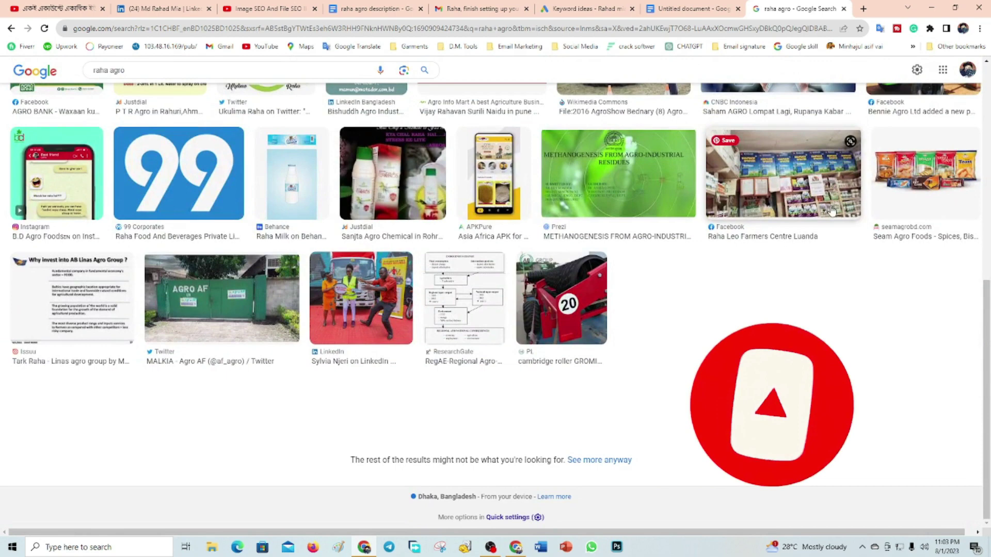
pyautogui.scroll(3, 868, 280)
pyautogui.scroll(3, 869, 280)
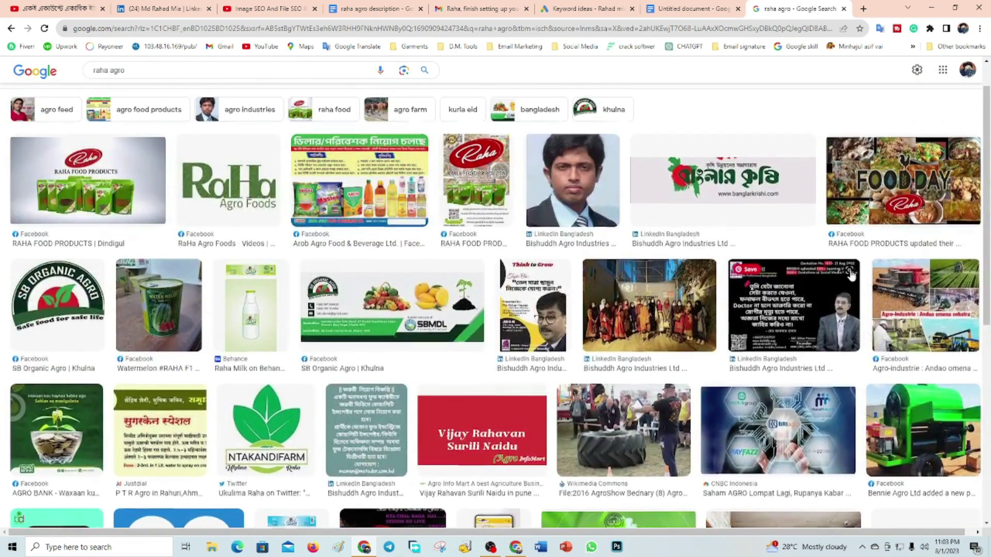
pyautogui.scroll(1, 841, 272)
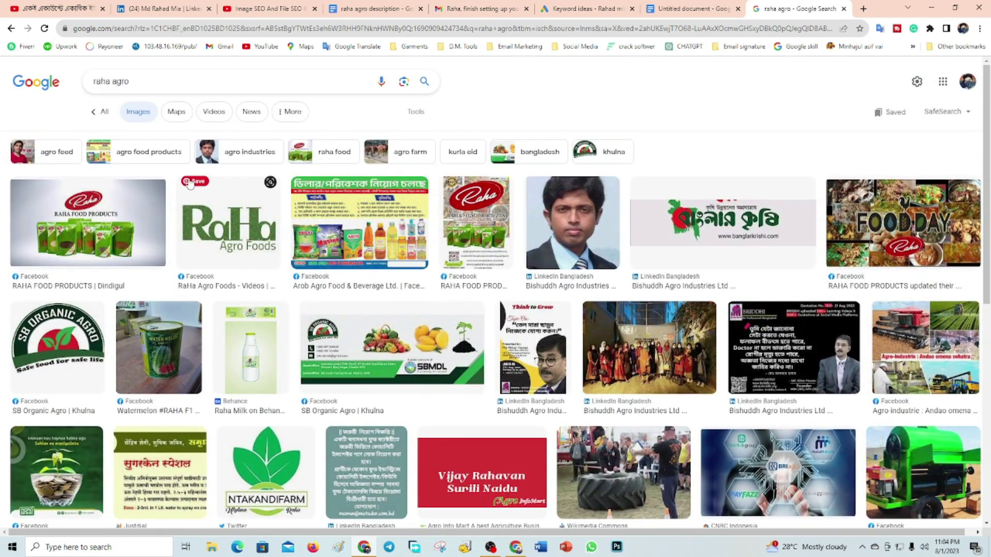
pyautogui.scroll(-4, 565, 407)
pyautogui.scroll(-3, 562, 407)
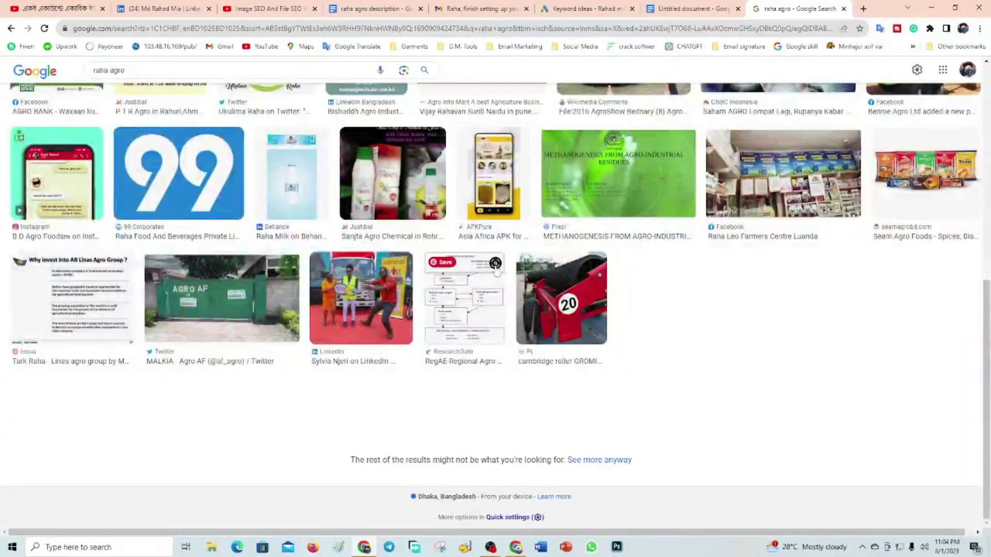
pyautogui.scroll(8, 597, 326)
pyautogui.scroll(1, 588, 309)
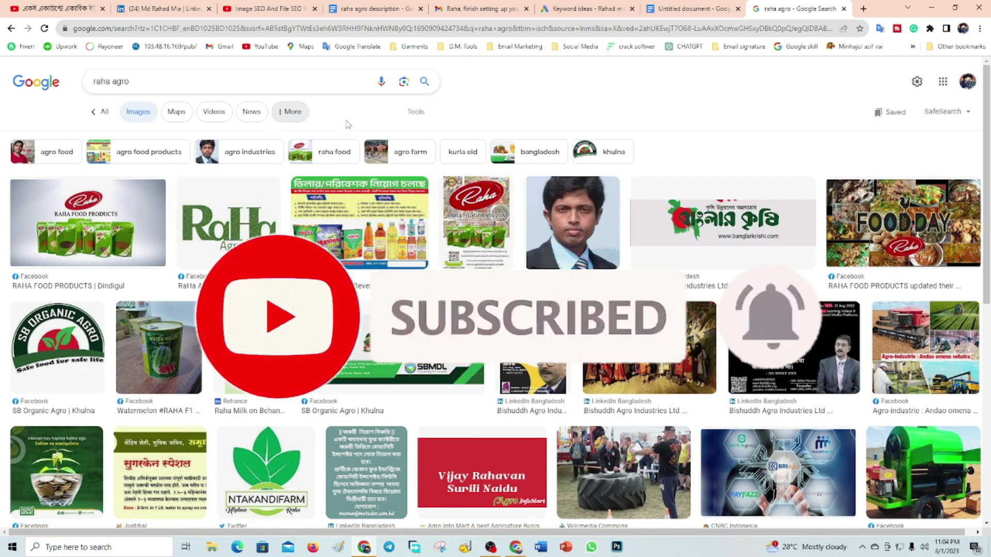
# Step: Open 'Profile picture of Raha Agro.png' in Photoshop and bring up its File Info
pyautogui.click(931, 7)
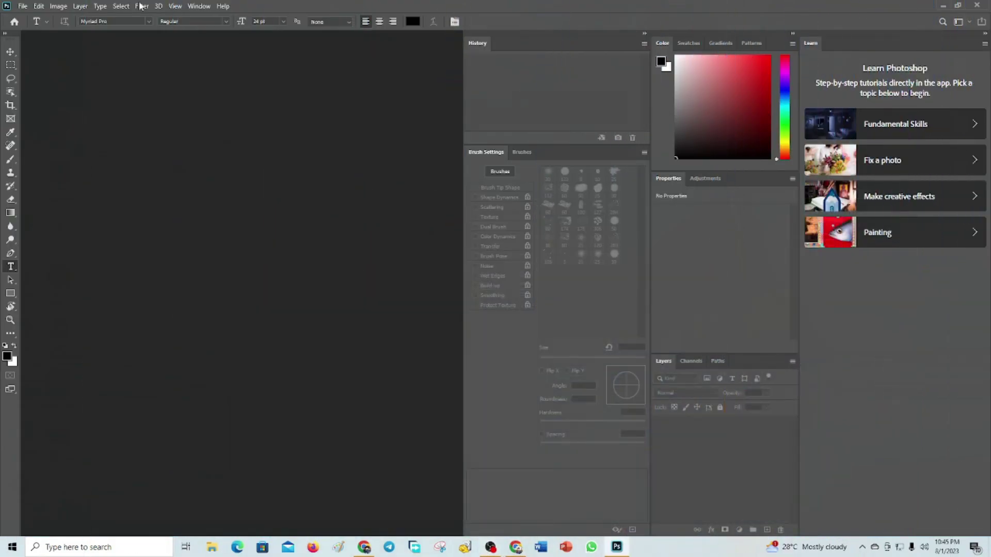
pyautogui.click(22, 6)
pyautogui.click(34, 26)
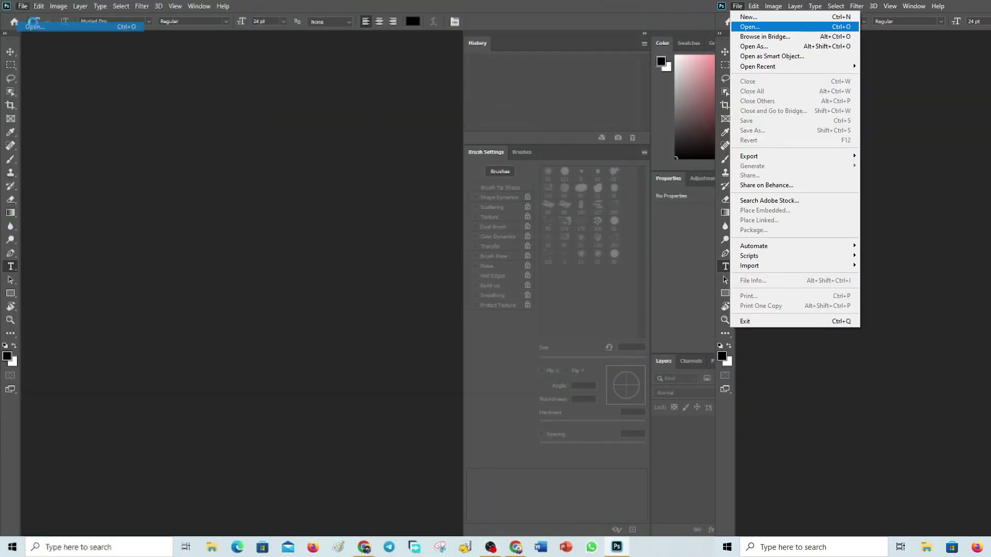
pyautogui.click(176, 95)
pyautogui.click(410, 279)
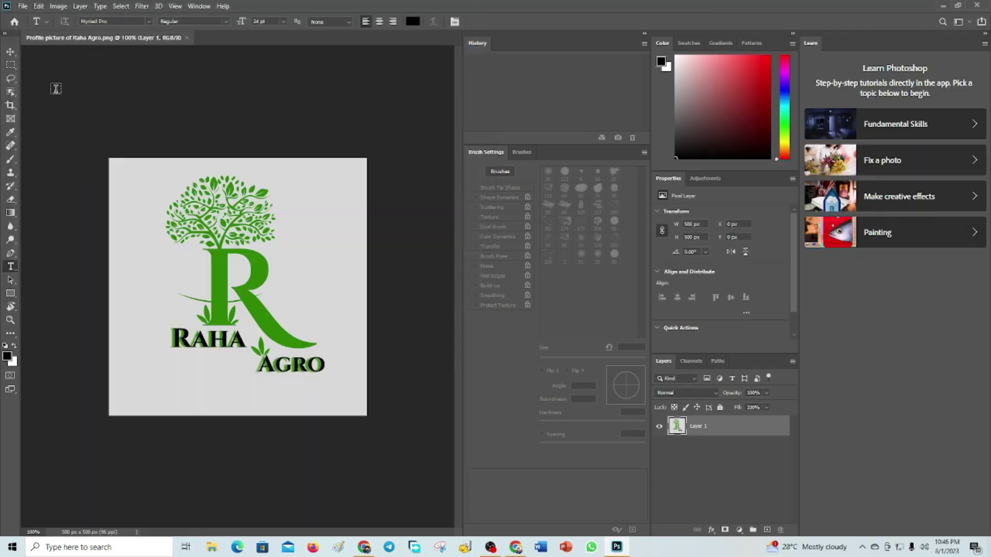
pyautogui.click(21, 6)
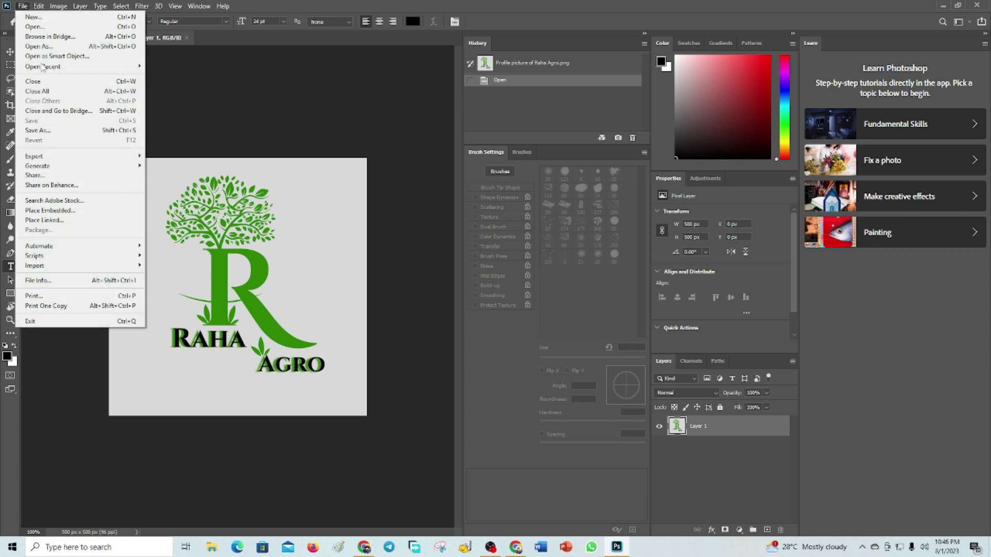
pyautogui.click(68, 285)
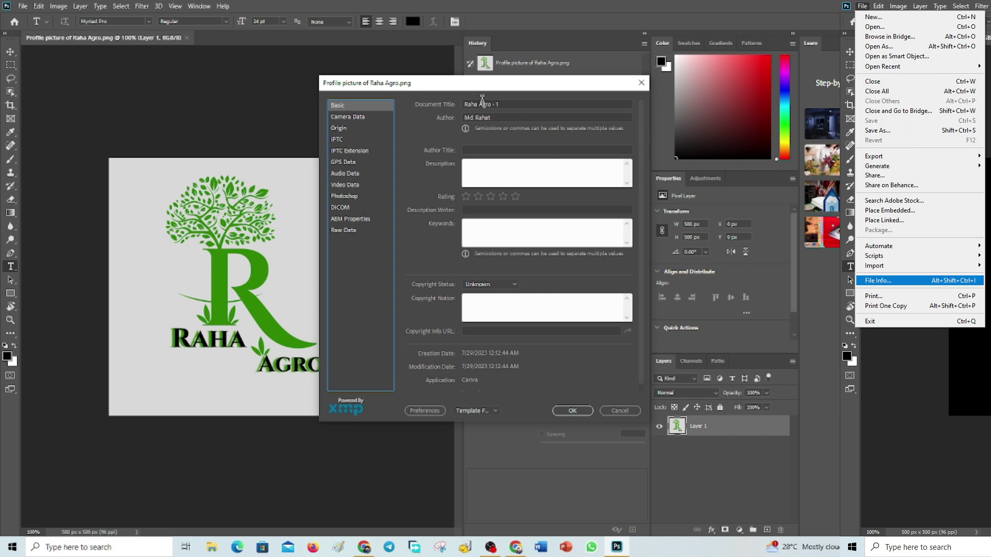
# Step: Replace the Document Title with 'Profile Picture of Raha Agro'
pyautogui.click(507, 103)
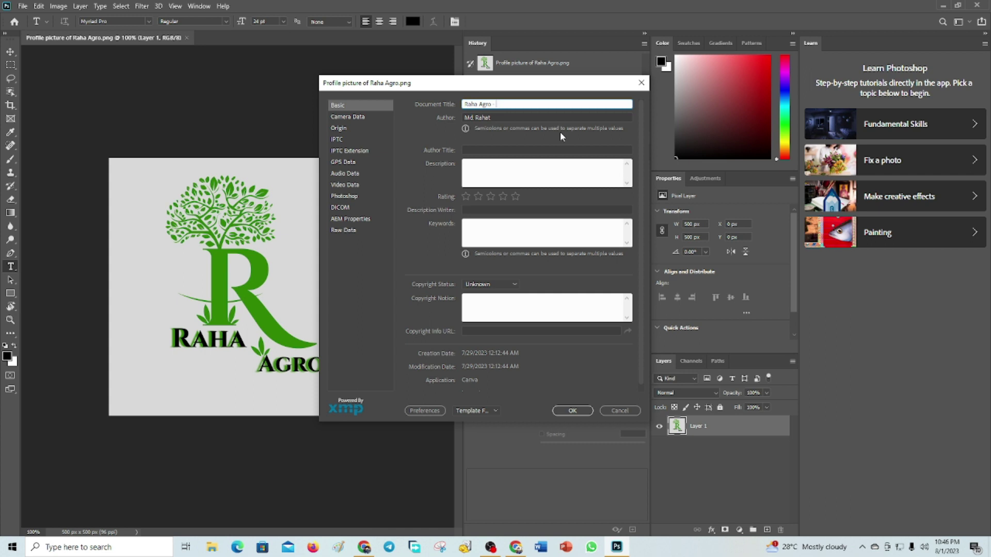
pyautogui.hotkey('ctrl', 'a')
pyautogui.press('BackSpace')
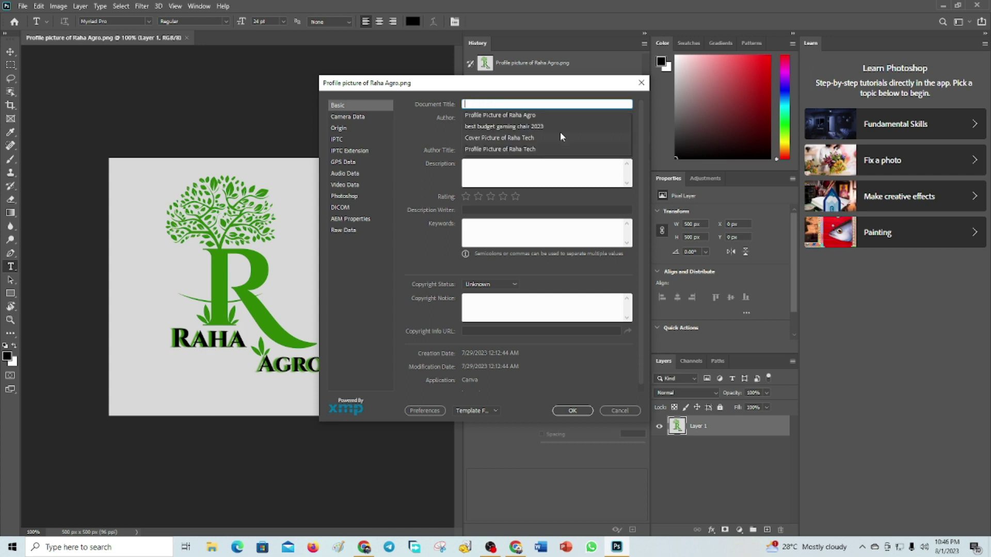
pyautogui.press('Escape')
pyautogui.write('pro')
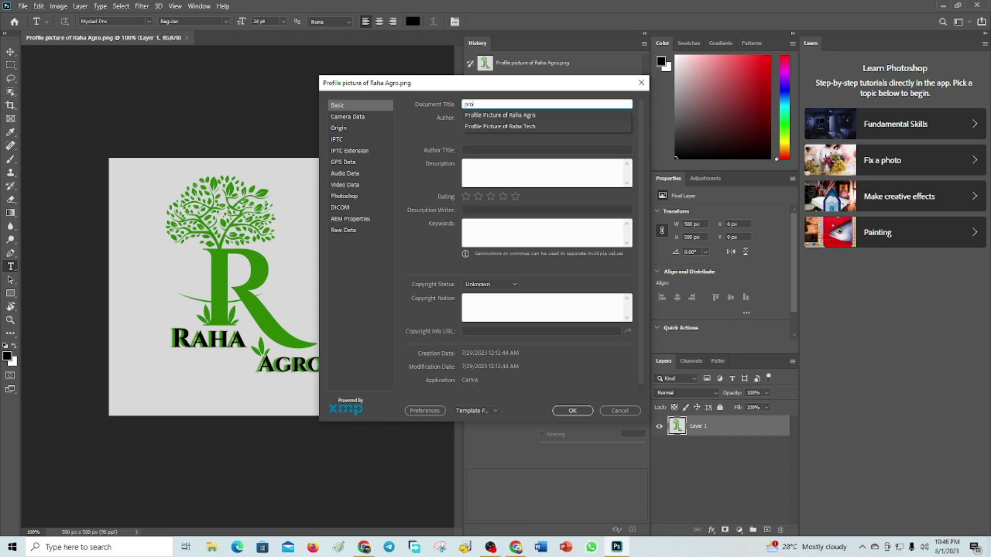
pyautogui.click(503, 115)
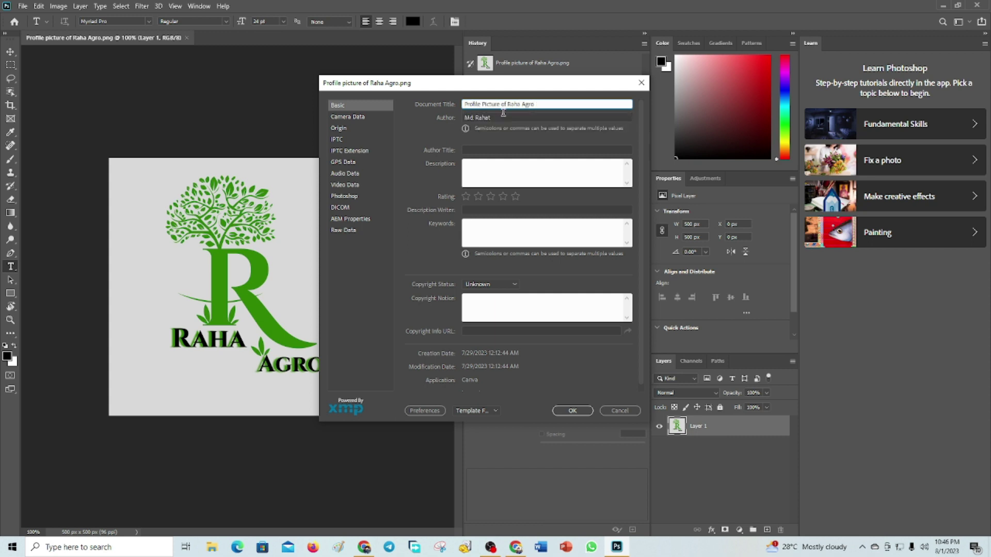
# Step: Set the Author to the brand account and the Author Title to 'raha agro'
pyautogui.click(503, 118)
pyautogui.press('BackSpace')
pyautogui.press('BackSpace')
pyautogui.press('BackSpace')
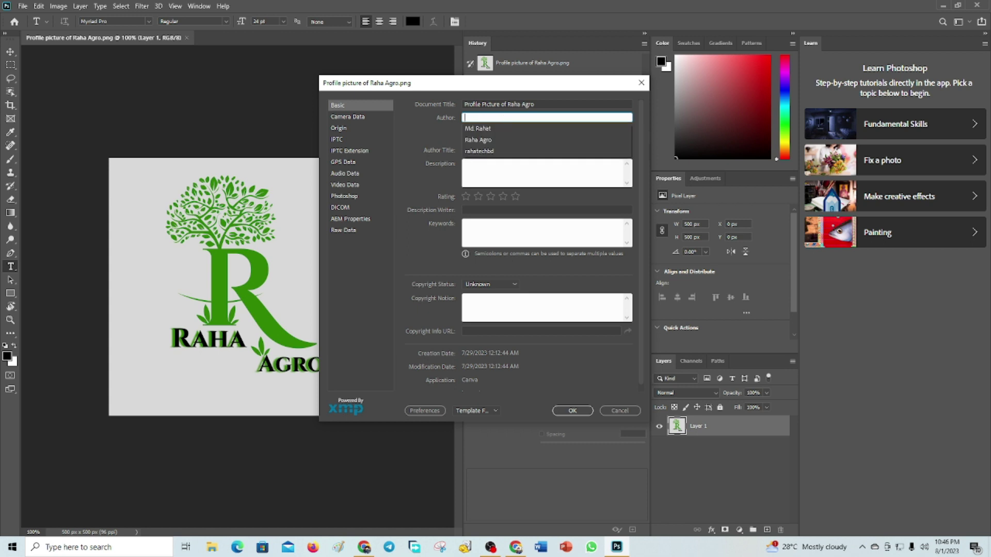
pyautogui.write('rahaagrobd')
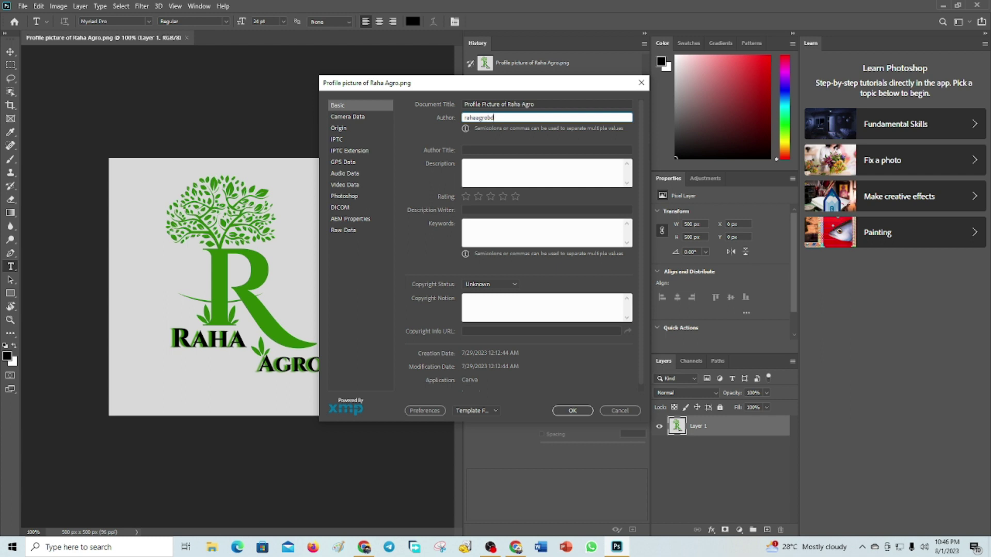
pyautogui.click(485, 150)
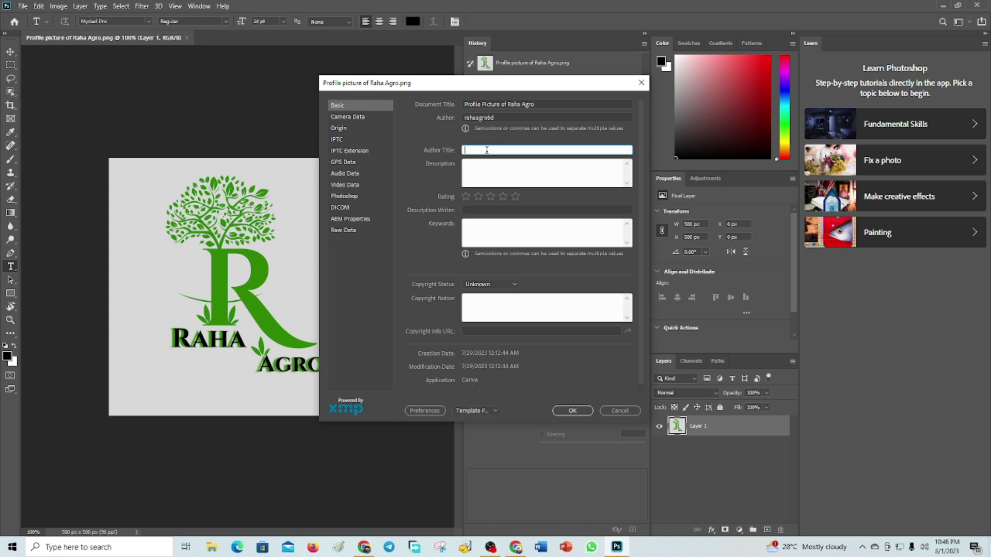
pyautogui.write('raha')
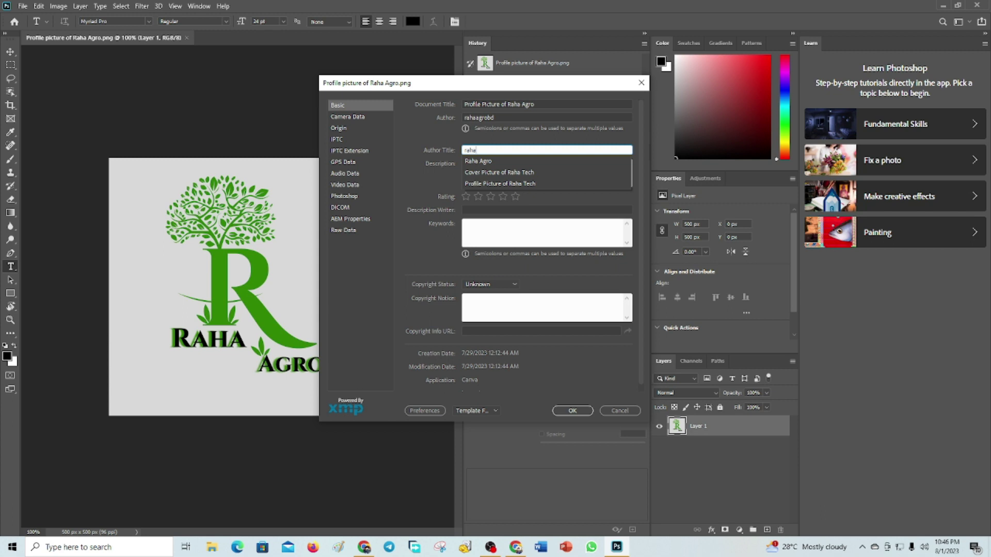
pyautogui.click(486, 149)
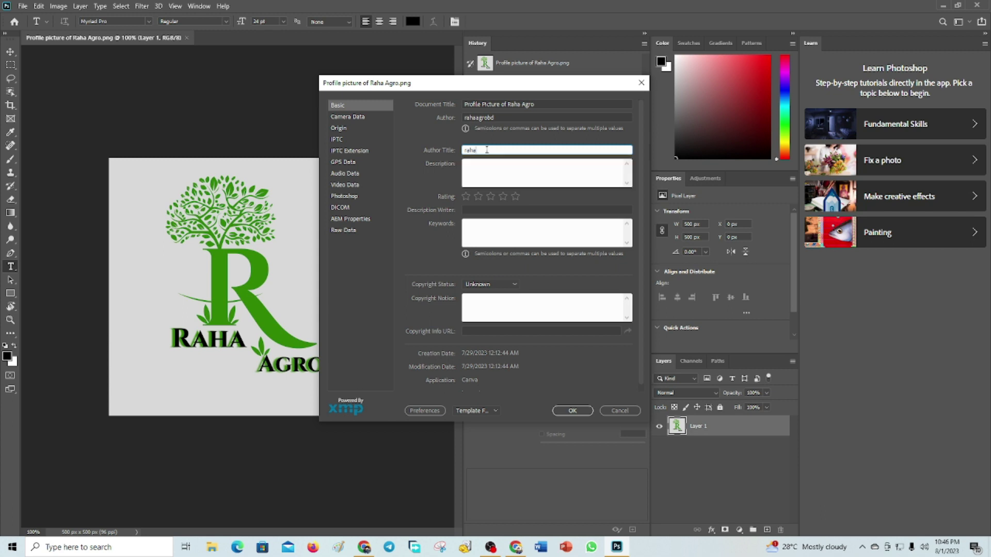
pyautogui.write('agro')
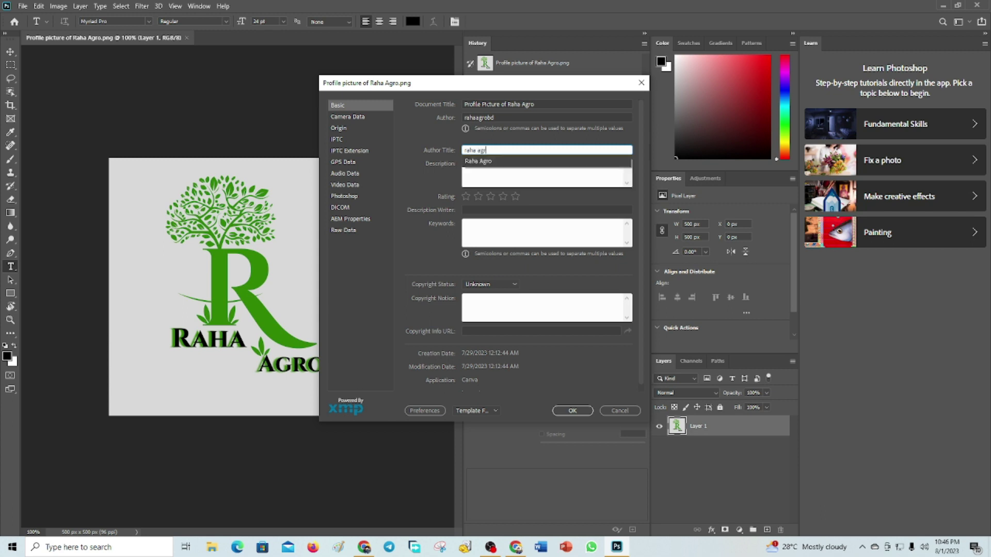
pyautogui.click(492, 174)
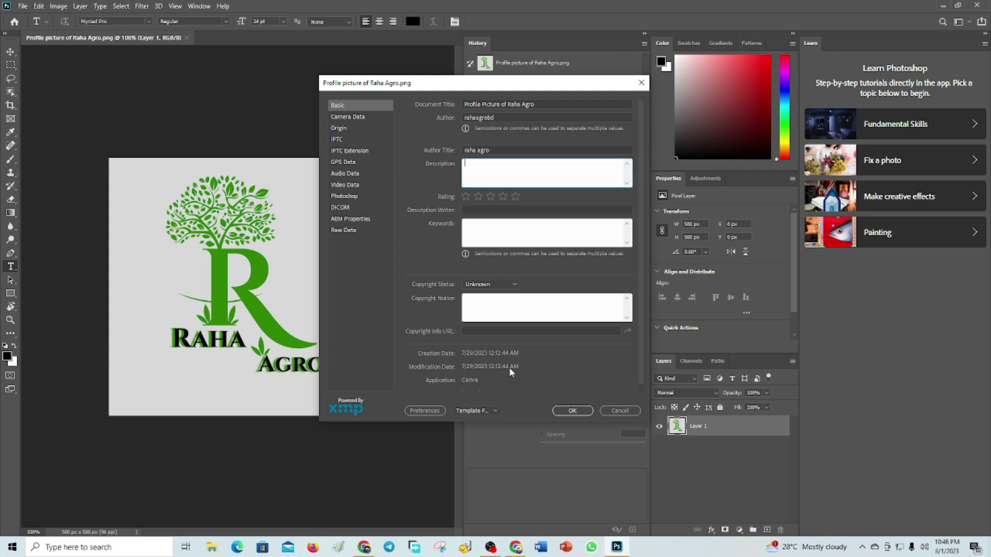
pyautogui.click(364, 548)
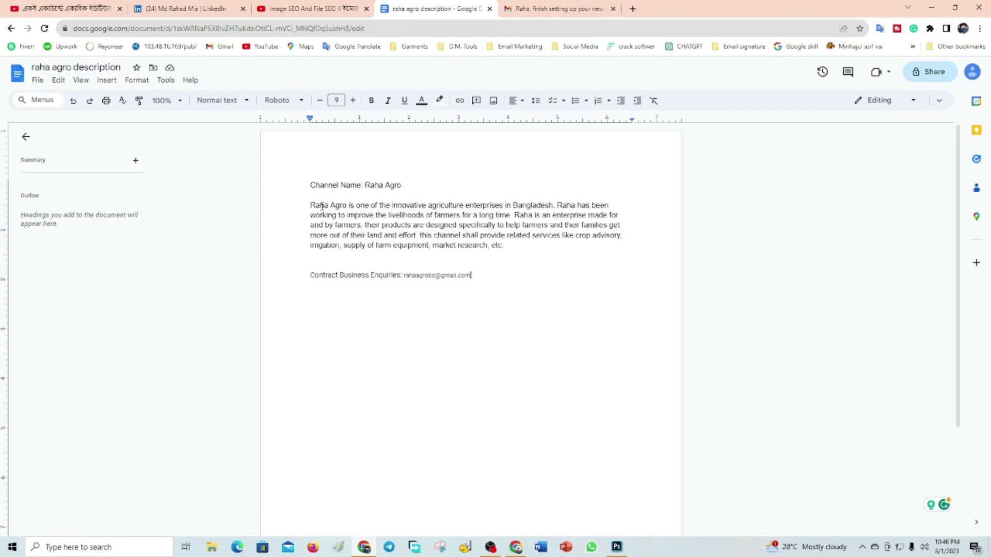
# Step: Select the Raha Agro description paragraph in the raha agro description document
pyautogui.moveTo(311, 206); pyautogui.dragTo(508, 247)
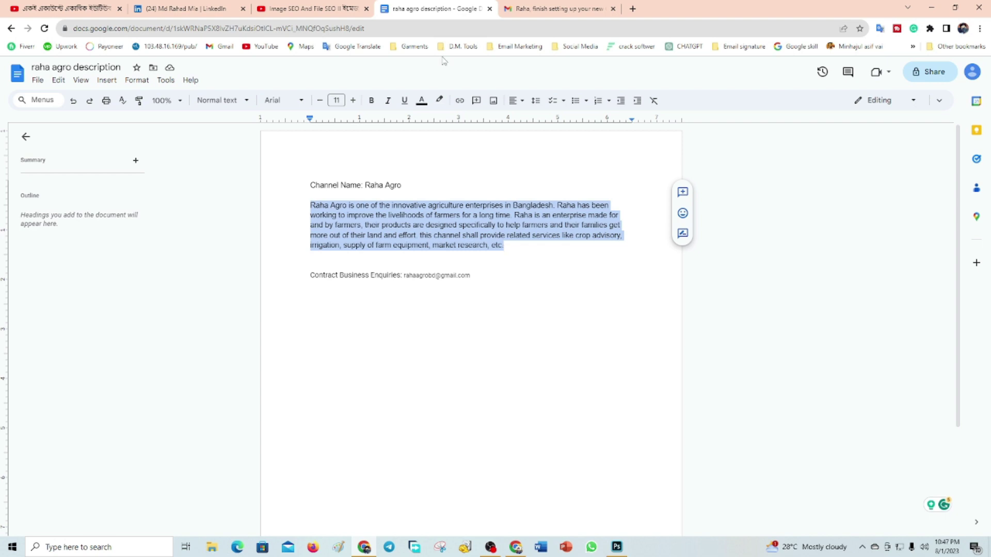
pyautogui.click(516, 548)
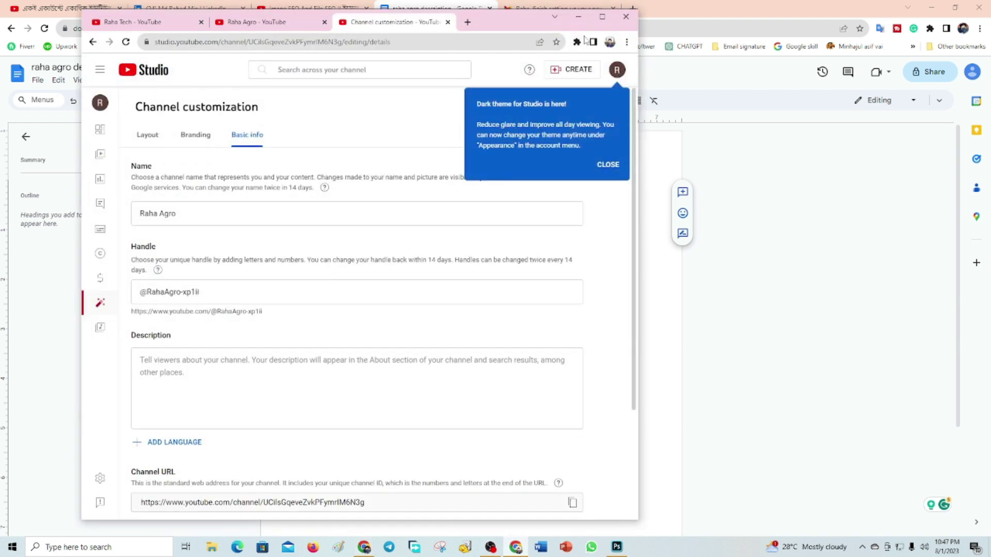
pyautogui.click(578, 17)
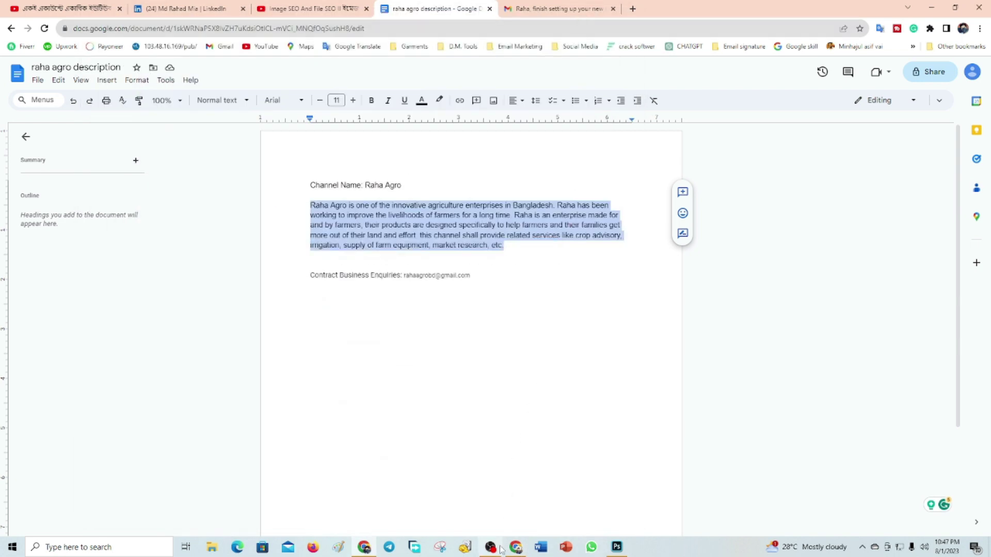
# Step: Paste the Raha Agro description paragraph into File Info's Description field
pyautogui.moveTo(615, 547)
pyautogui.click(604, 470)
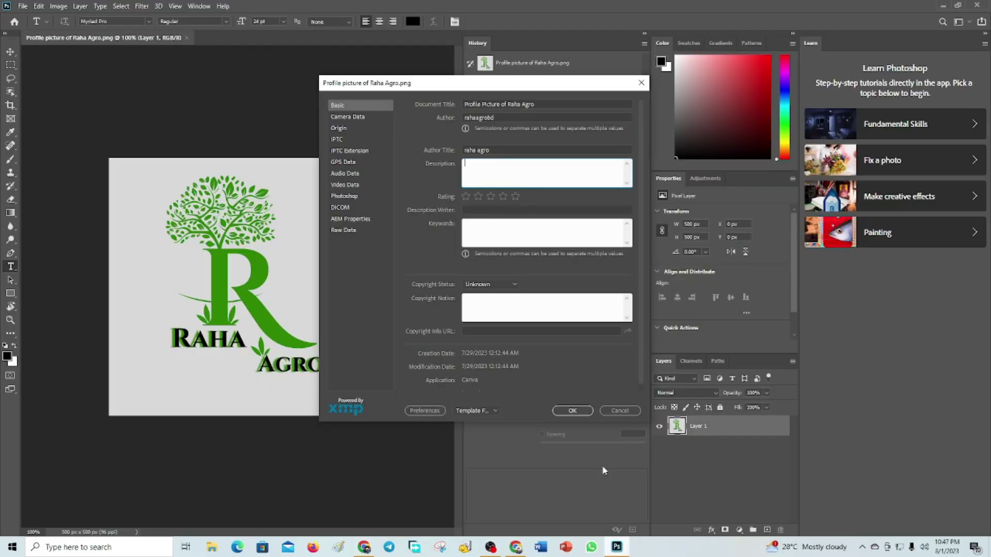
pyautogui.hotkey('ctrl', 'v')
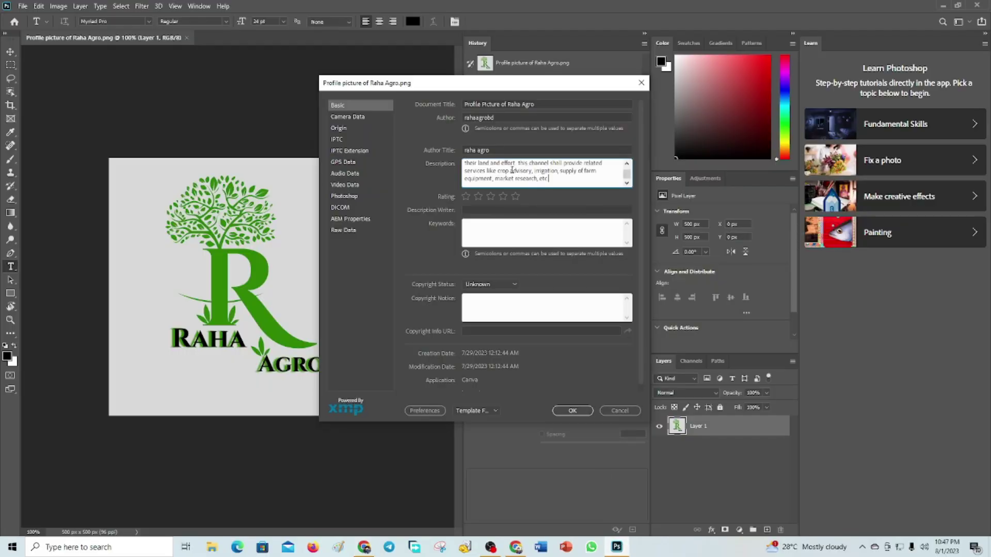
pyautogui.scroll(2, 516, 182)
pyautogui.scroll(2, 521, 181)
pyautogui.scroll(2, 528, 179)
# Step: Give the logo a five-star rating and set Description Writer to 'Raha Agro'
pyautogui.click(516, 195)
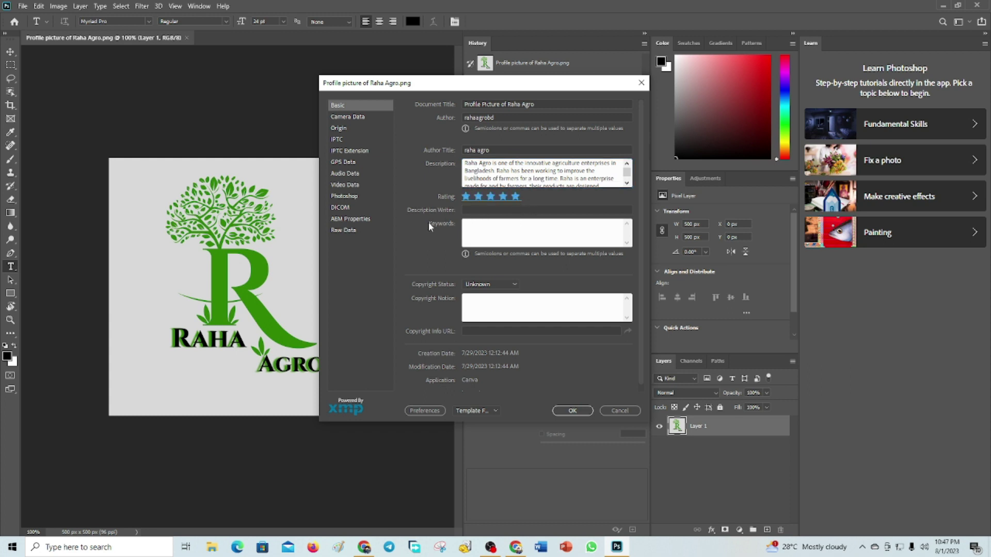
pyautogui.click(475, 209)
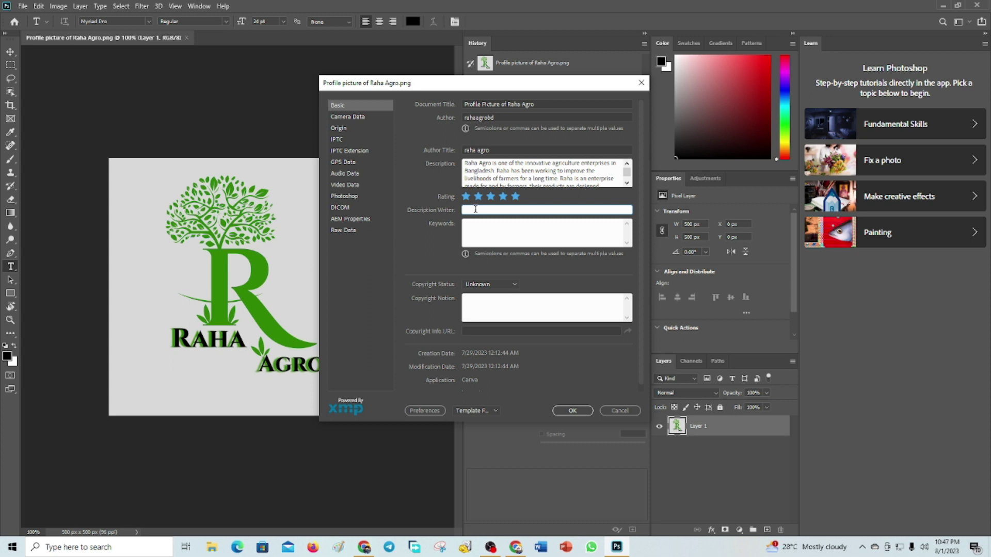
pyautogui.write('ra')
pyautogui.press('BackSpace')
pyautogui.write('a')
pyautogui.press('BackSpace')
pyautogui.write('ha')
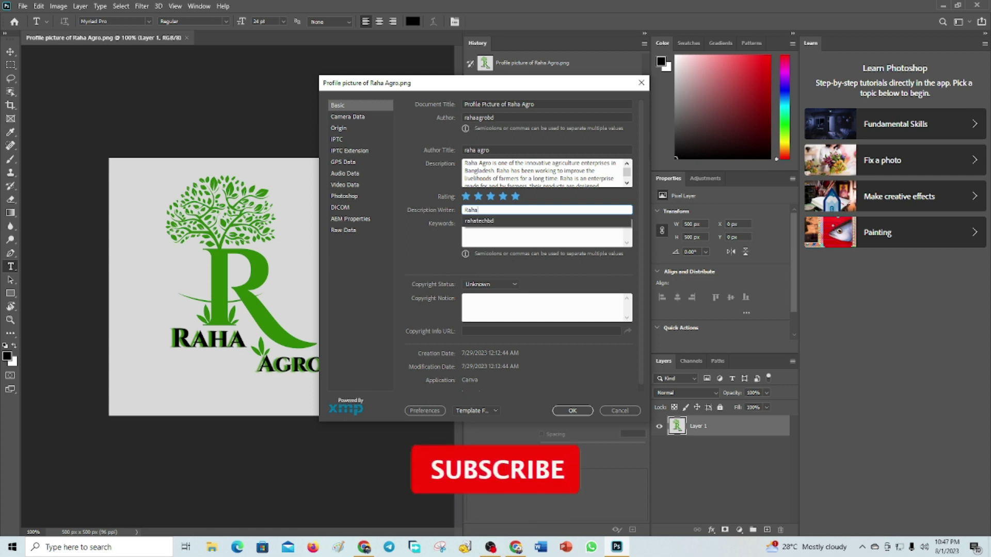
pyautogui.write(' Agro')
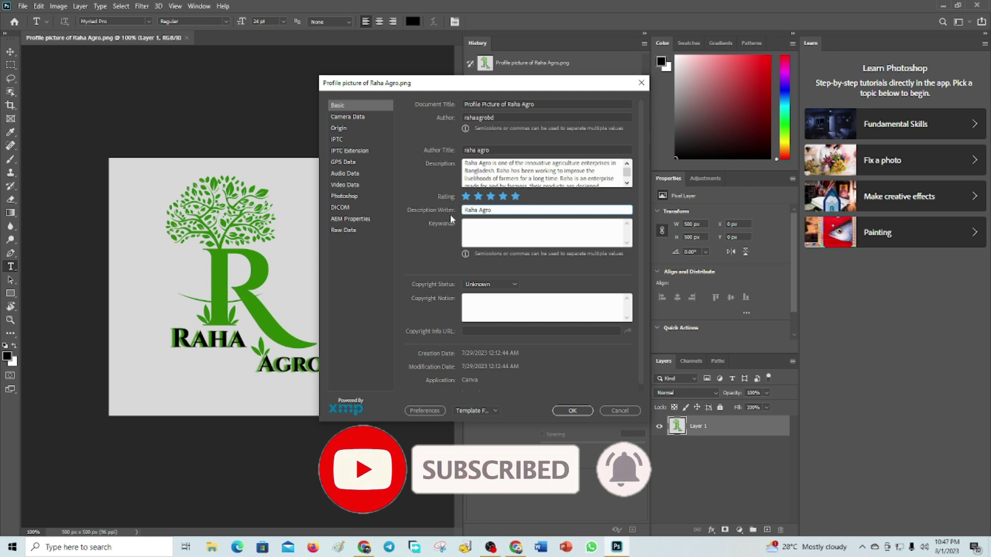
pyautogui.click(484, 232)
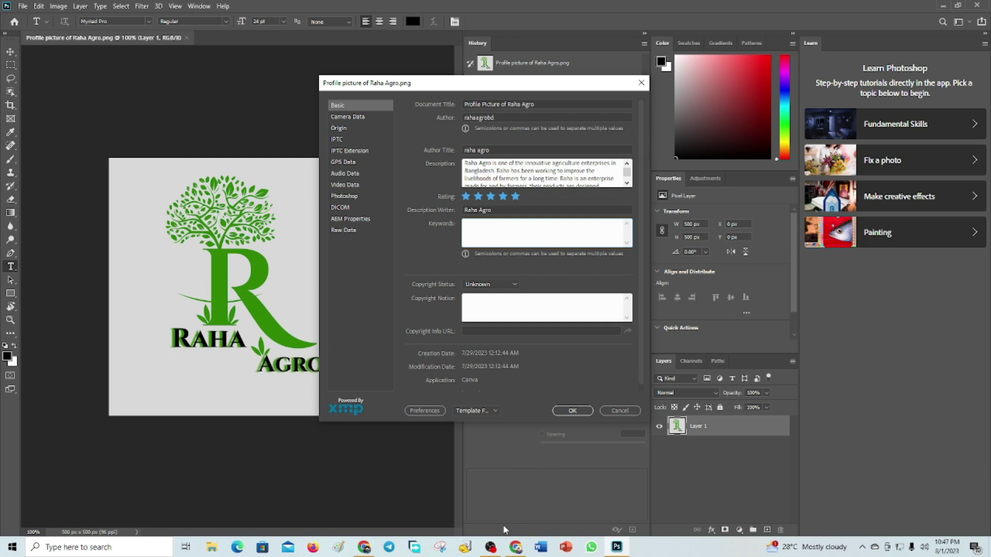
# Step: Open the 'Keyword ideas – Google Ads' bookmark in a new Chrome tab
pyautogui.click(364, 547)
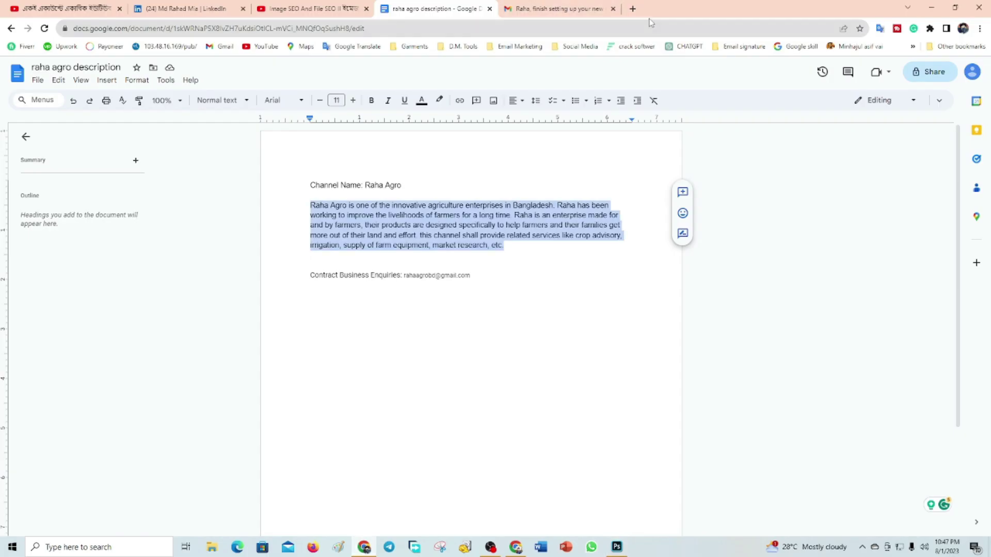
pyautogui.click(632, 9)
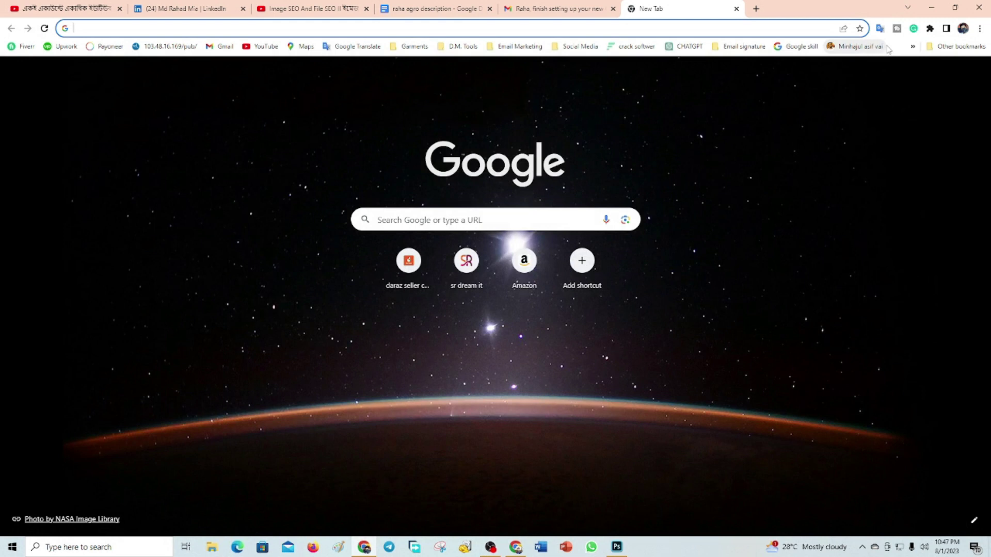
pyautogui.click(912, 47)
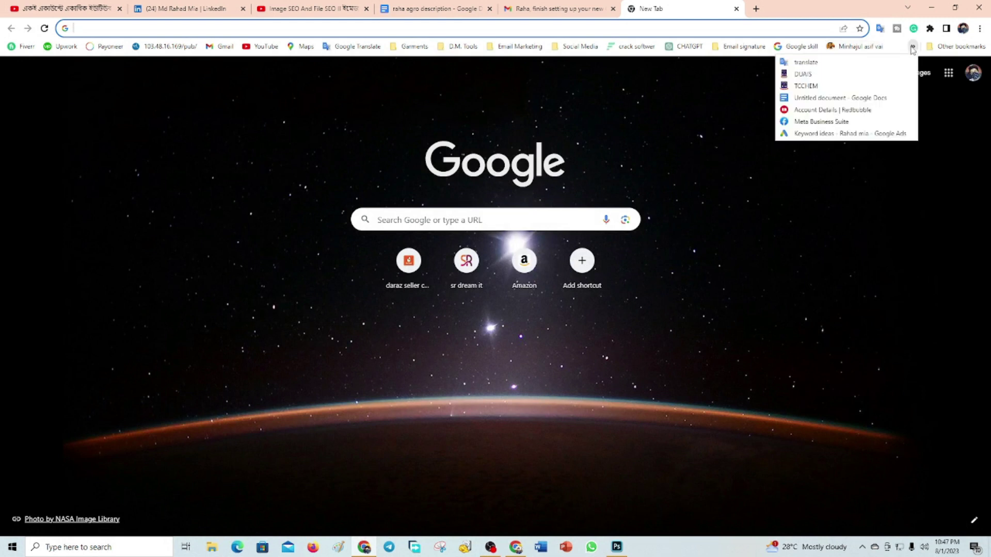
pyautogui.click(848, 133)
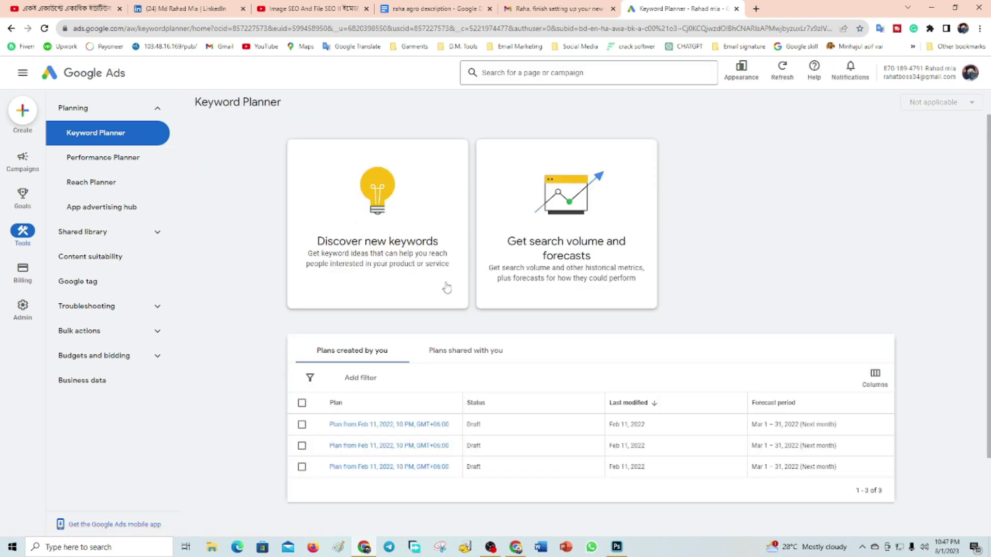
# Step: Begin Discover new keywords, removing Bangladesh so targeting covers all locations
pyautogui.click(441, 284)
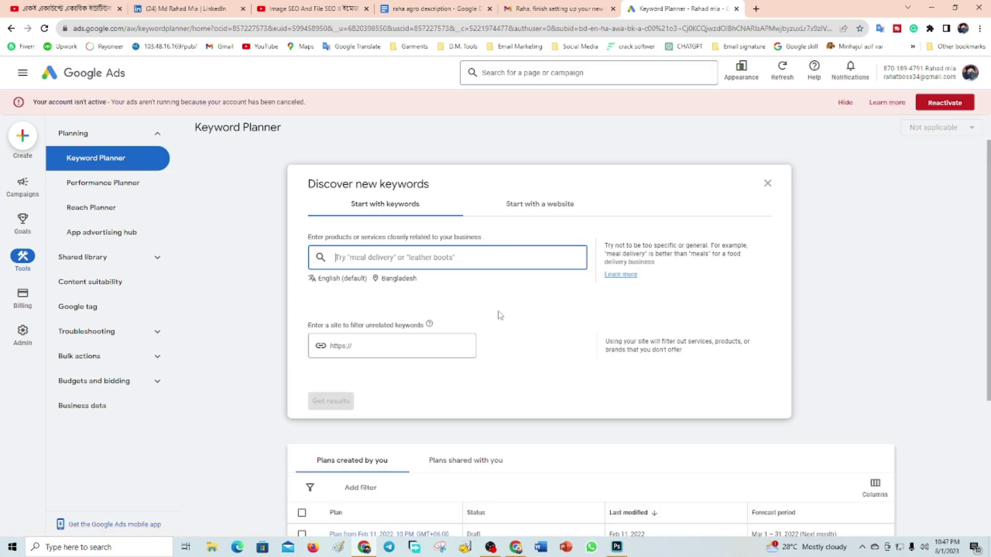
pyautogui.scroll(-4, 491, 307)
pyautogui.scroll(4, 490, 303)
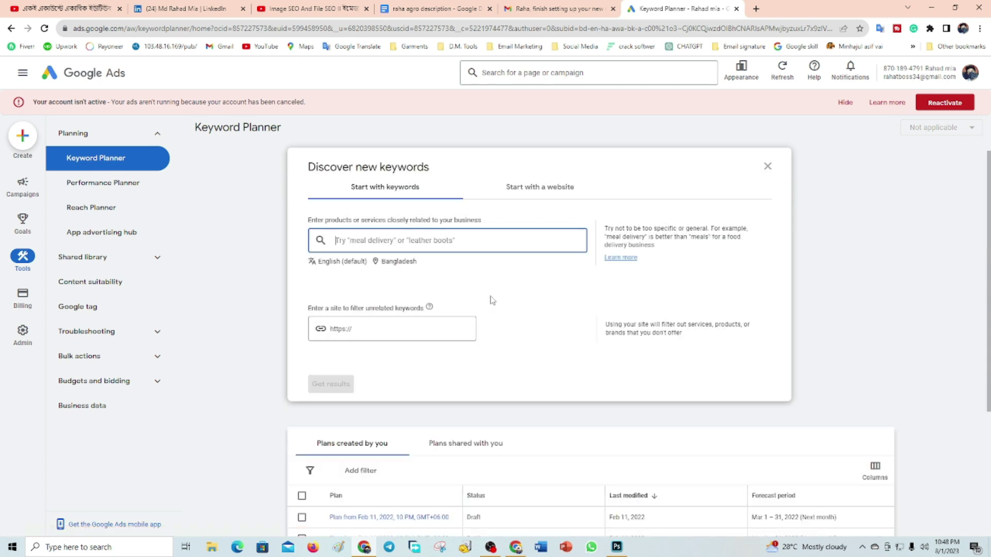
pyautogui.click(377, 261)
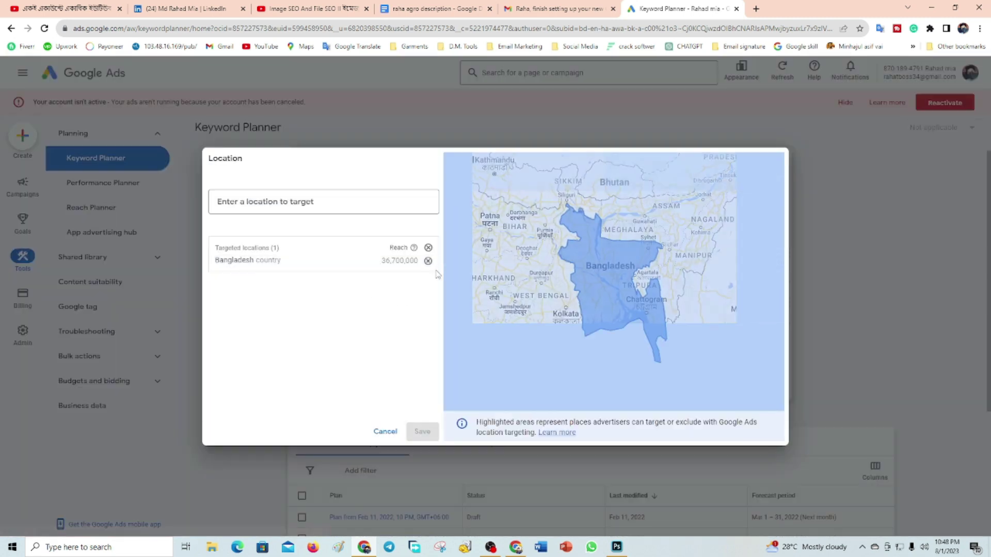
pyautogui.click(428, 261)
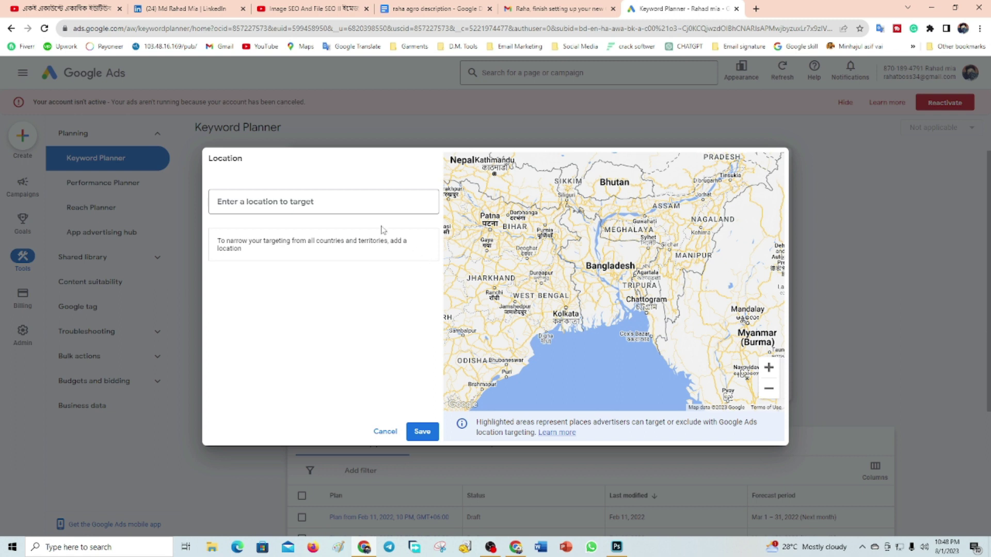
pyautogui.click(422, 432)
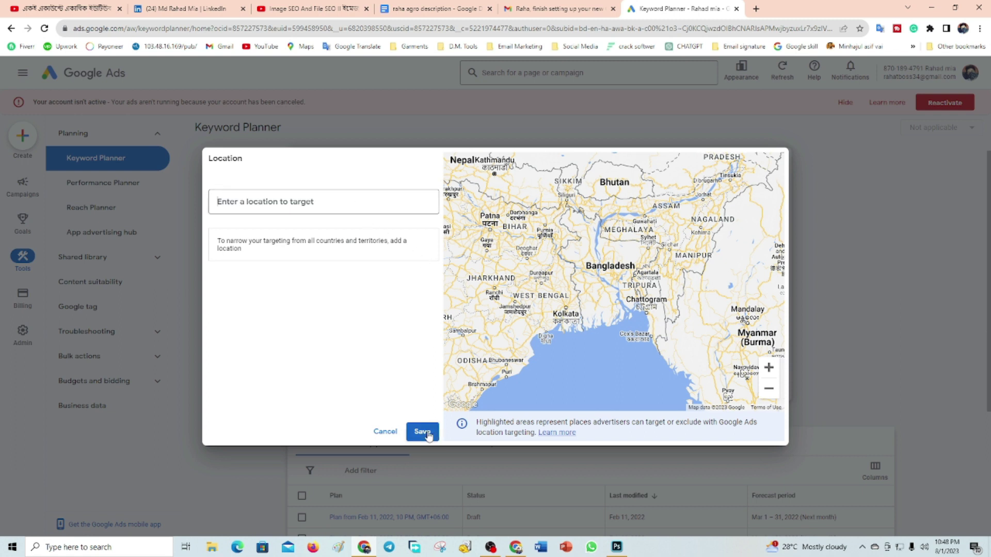
pyautogui.click(401, 237)
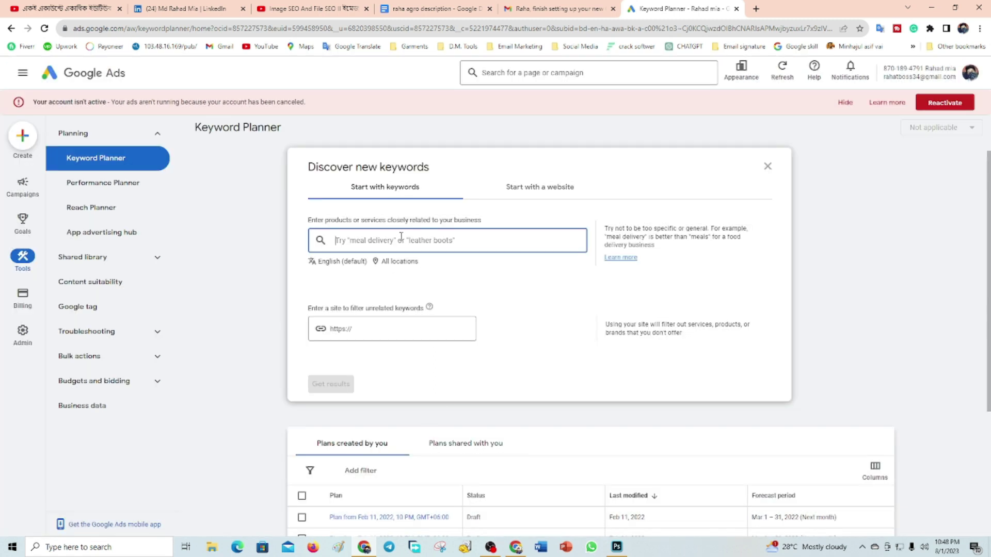
# Step: Add seed keywords Raha agro, agriculture, agro and farm
pyautogui.write('Raha agro agriculture')
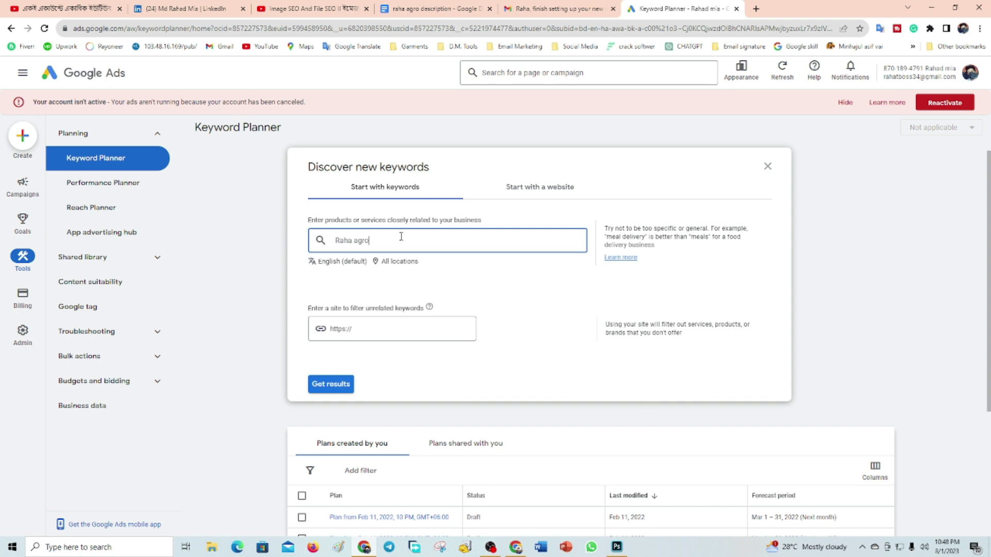
pyautogui.press('Return')
pyautogui.write('agriculture')
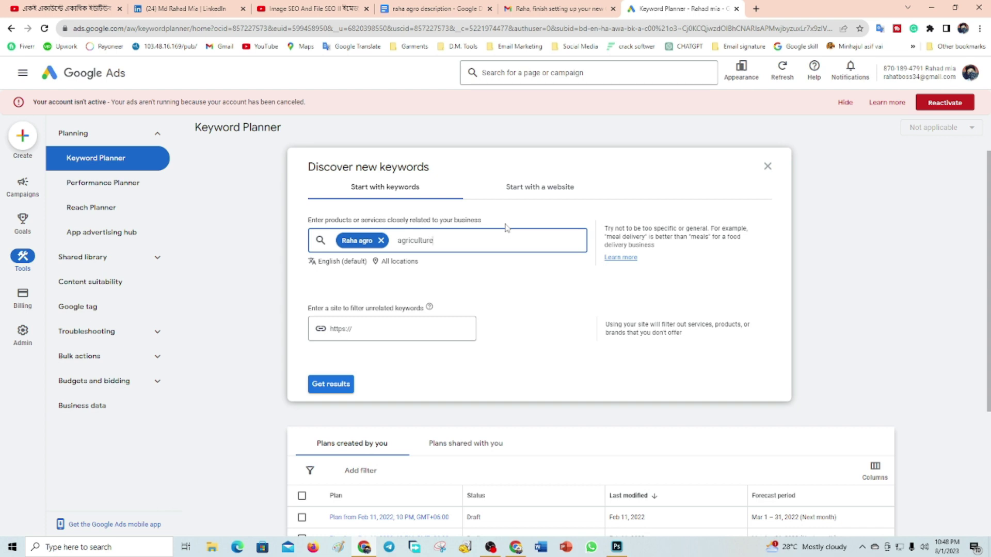
pyautogui.press('Return')
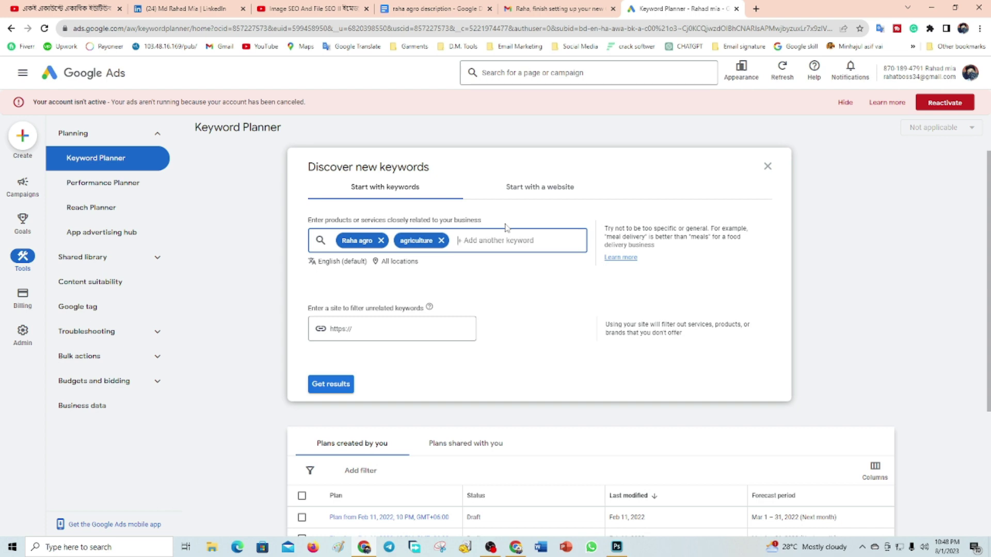
pyautogui.write('agro')
pyautogui.press('Return')
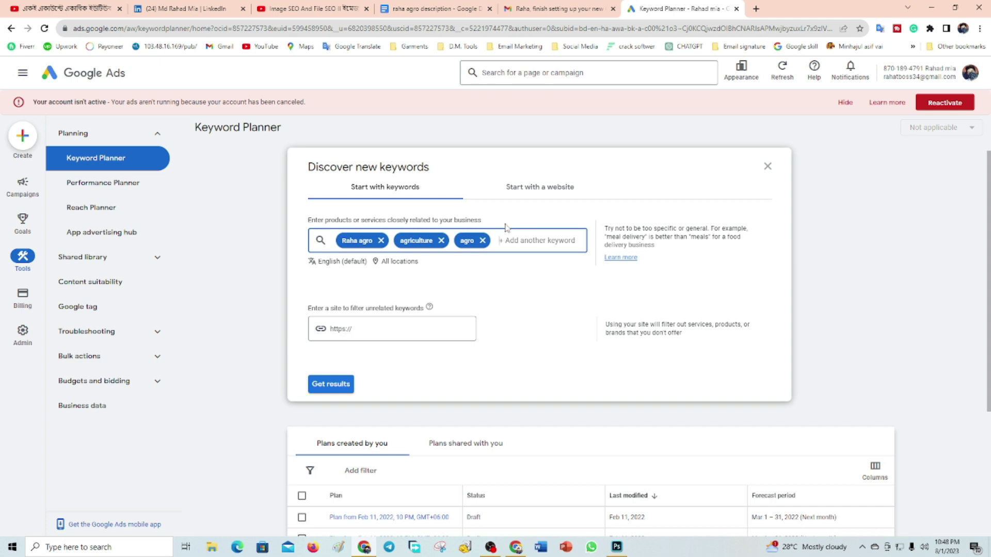
pyautogui.write('farm')
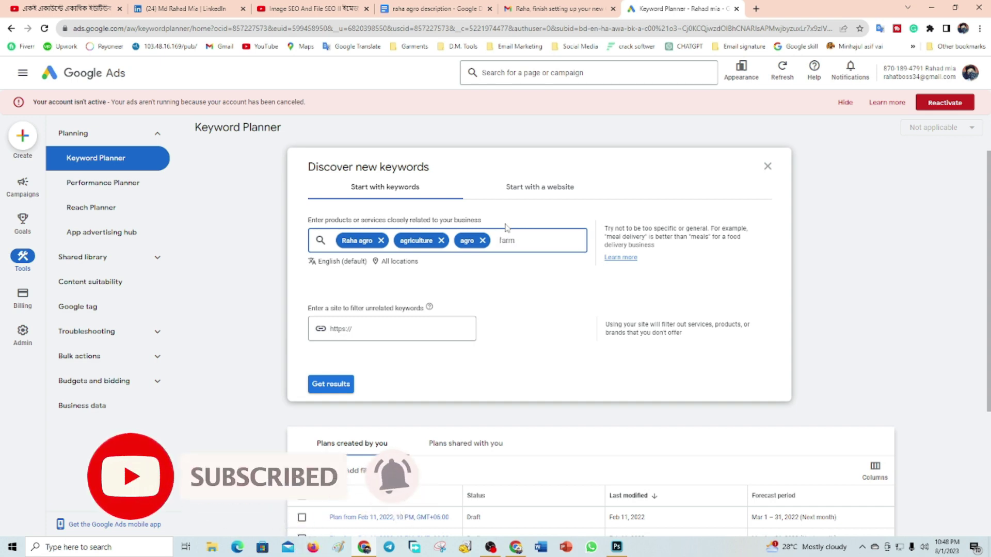
pyautogui.press('Return')
# Step: Add seed keywords farming, krishi and agriculture technology
pyautogui.write('fa')
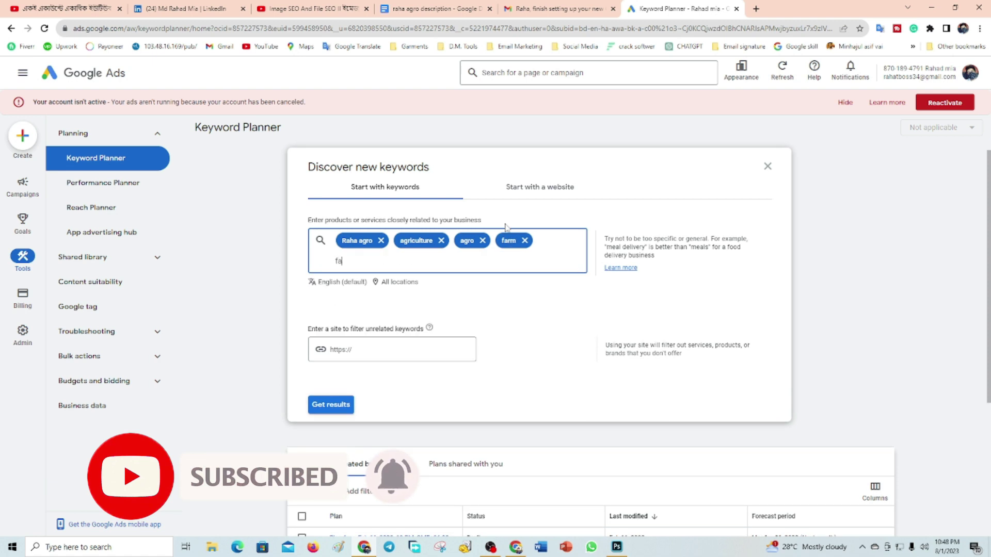
pyautogui.write('rming')
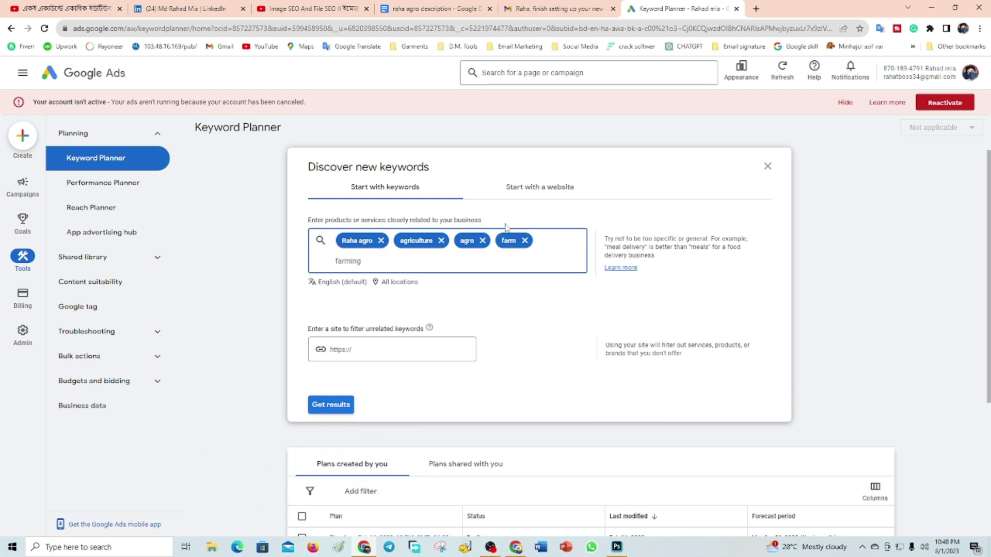
pyautogui.press('Return')
pyautogui.write('krishi')
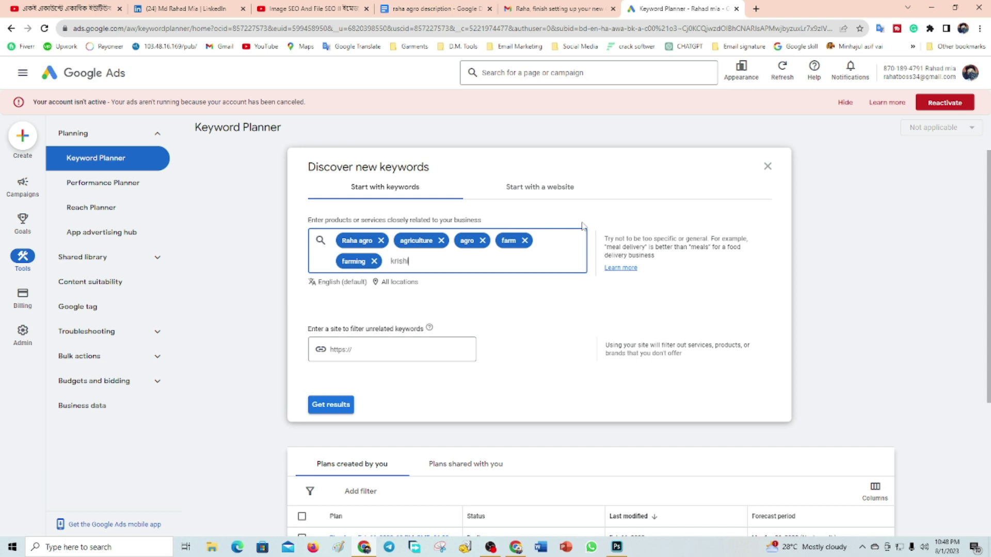
pyautogui.press('Return')
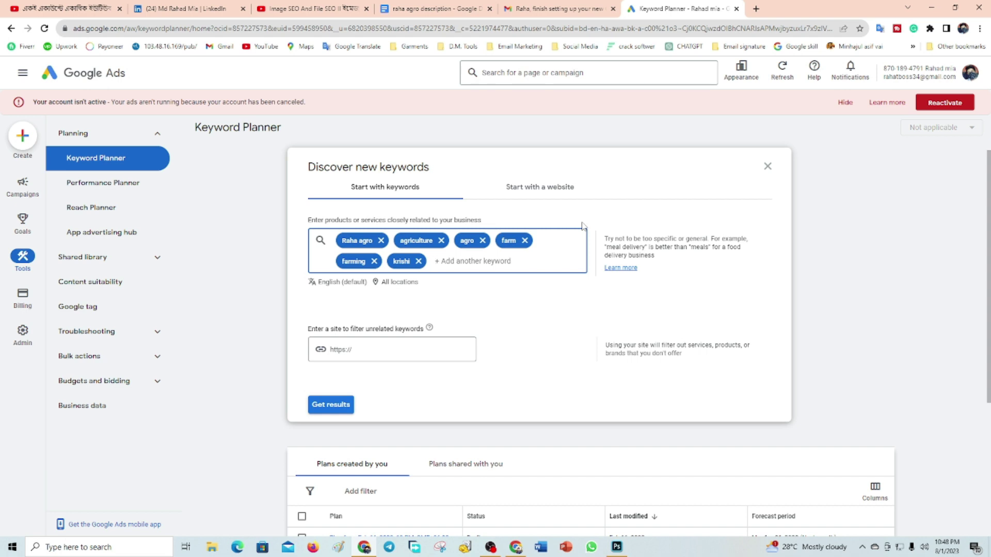
pyautogui.write('agri')
pyautogui.write('cul')
pyautogui.write('ture ')
pyautogui.write('technolo')
pyautogui.write('gy')
pyautogui.press('Return')
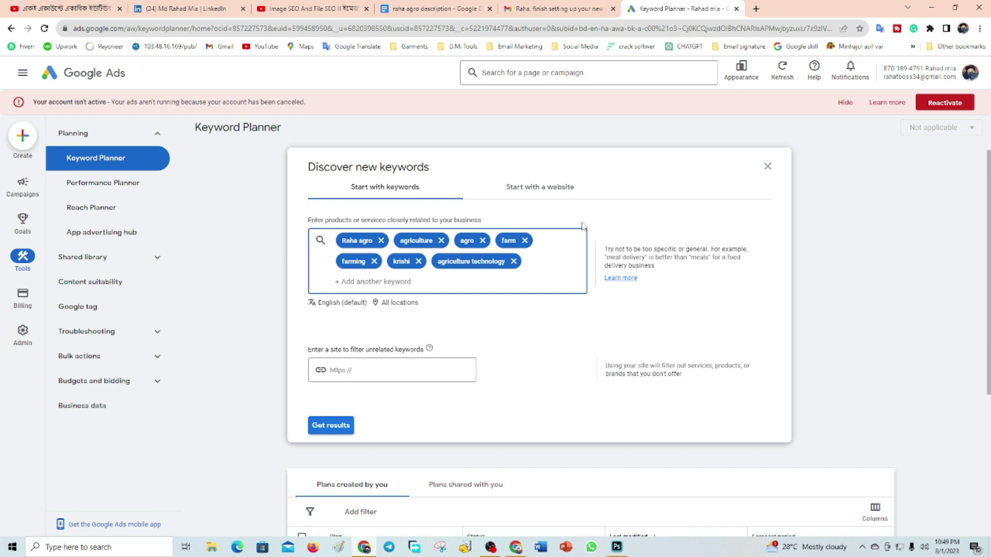
# Step: Add rooftop as a seed keyword, discarding an accidental 'tree' entry
pyautogui.write('t')
pyautogui.press('Return')
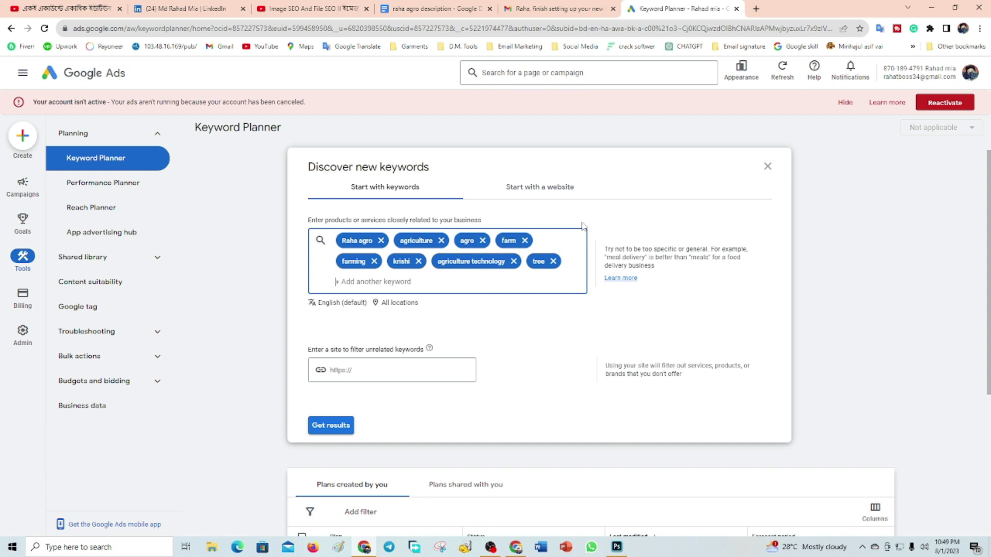
pyautogui.press('BackSpace')
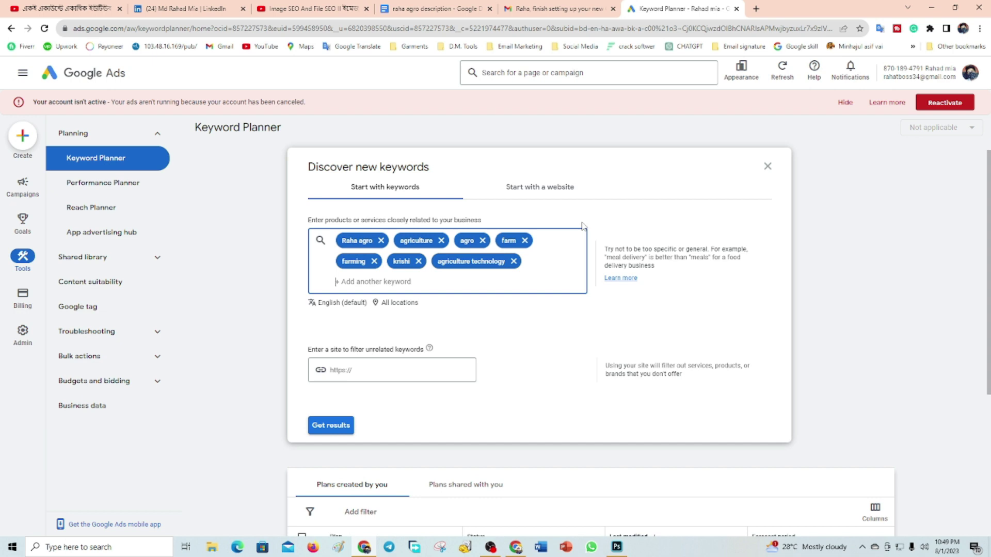
pyautogui.write('frooftop')
pyautogui.press('Return')
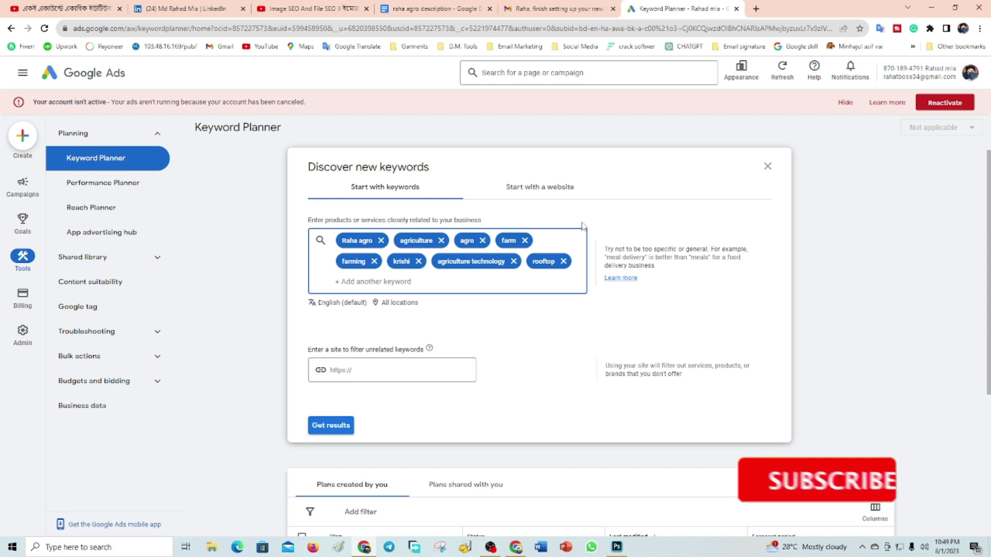
# Step: Correct 'gardenig' to 'gardening' and add gardening and garden as seed keywords
pyautogui.write('gardenig')
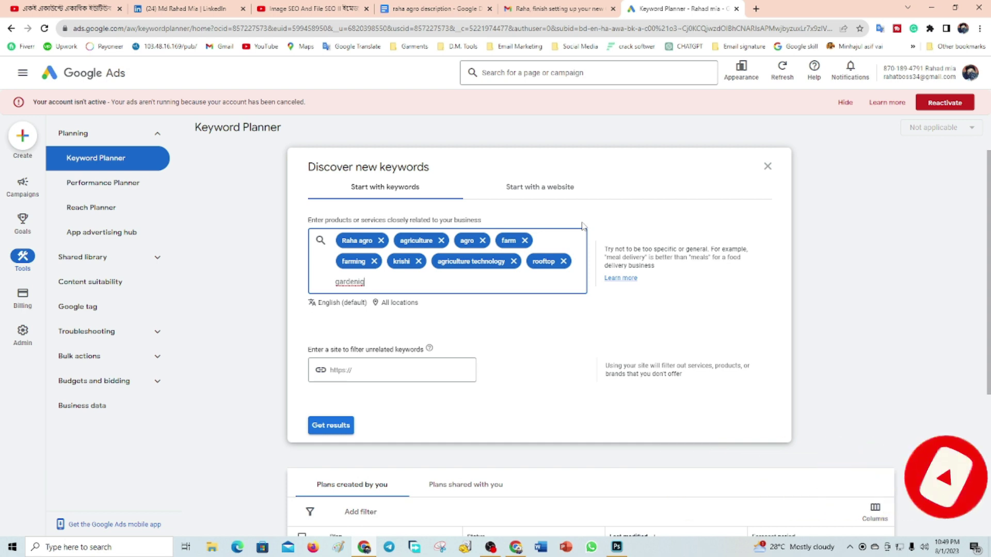
pyautogui.rightClick(349, 282)
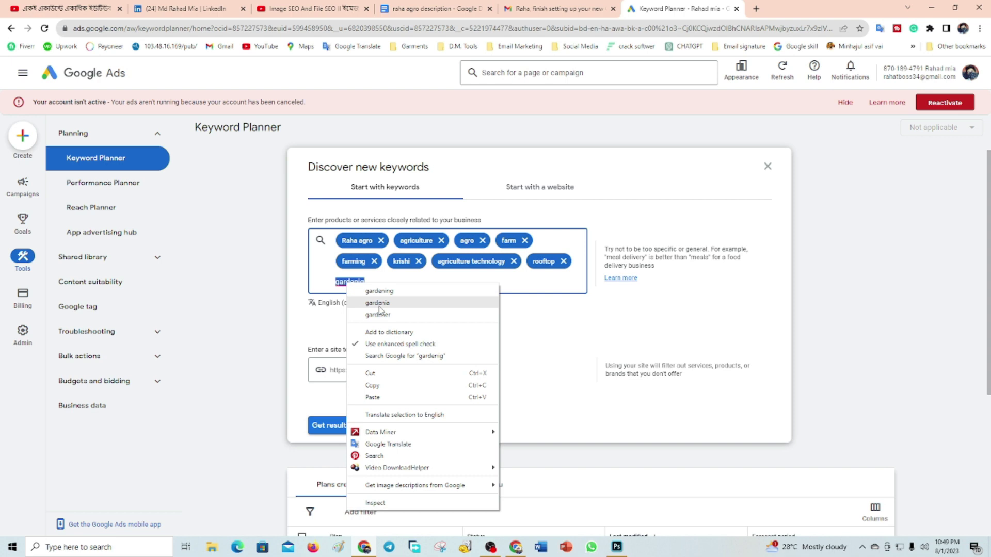
pyautogui.click(379, 291)
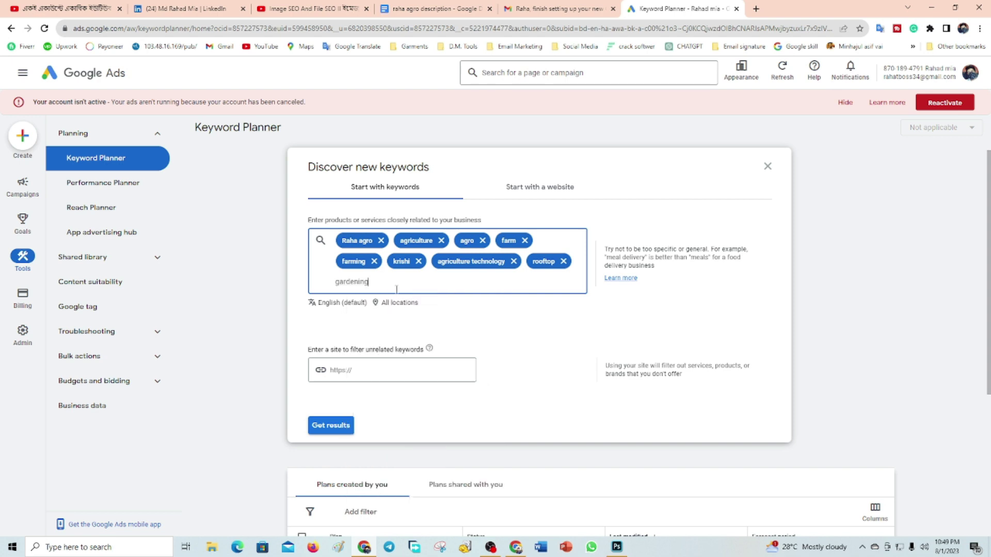
pyautogui.press('Return')
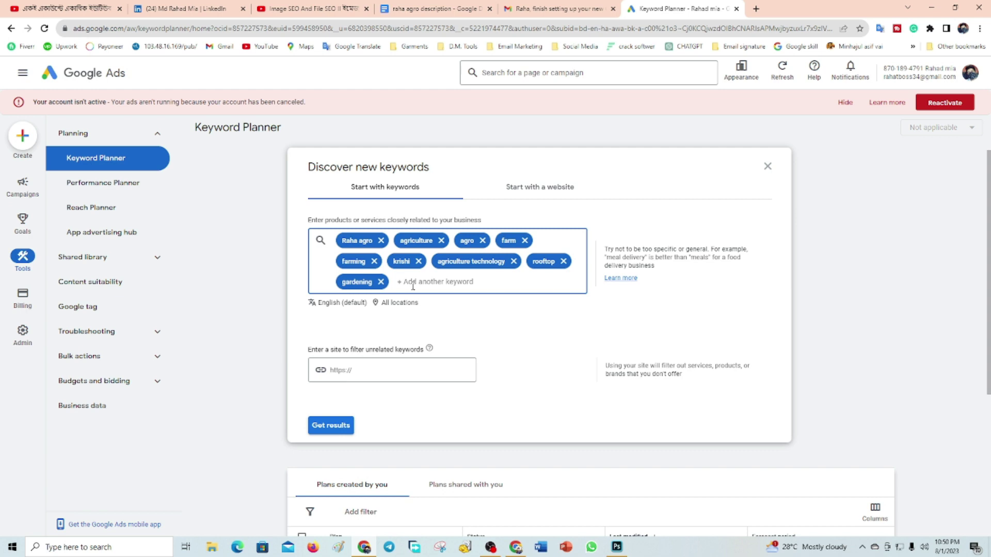
pyautogui.write('gar')
pyautogui.write('den')
pyautogui.press('Return')
# Step: Get results and tick agriculture, agro, farm, krishi, agriculture technology, rooftop, gardening and pergola
pyautogui.click(339, 429)
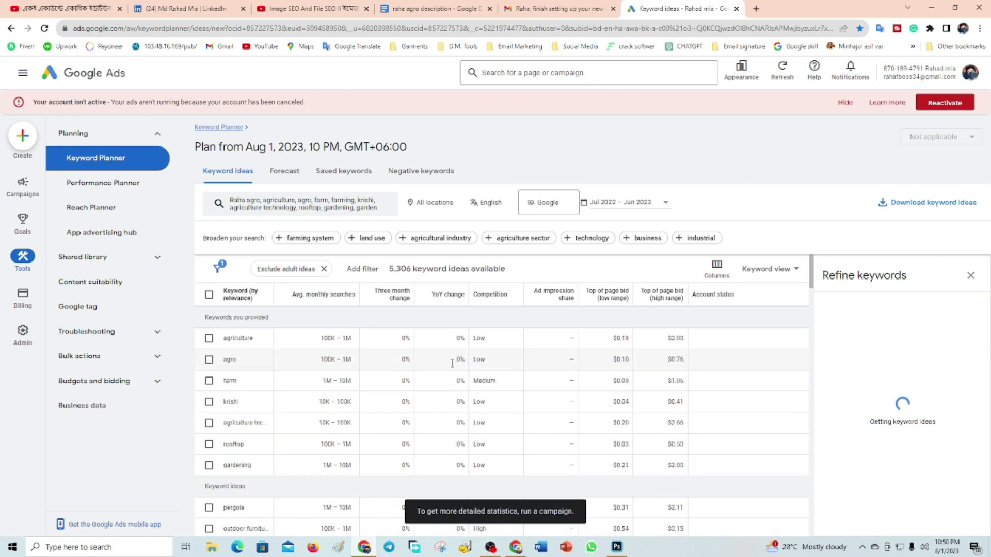
pyautogui.click(209, 338)
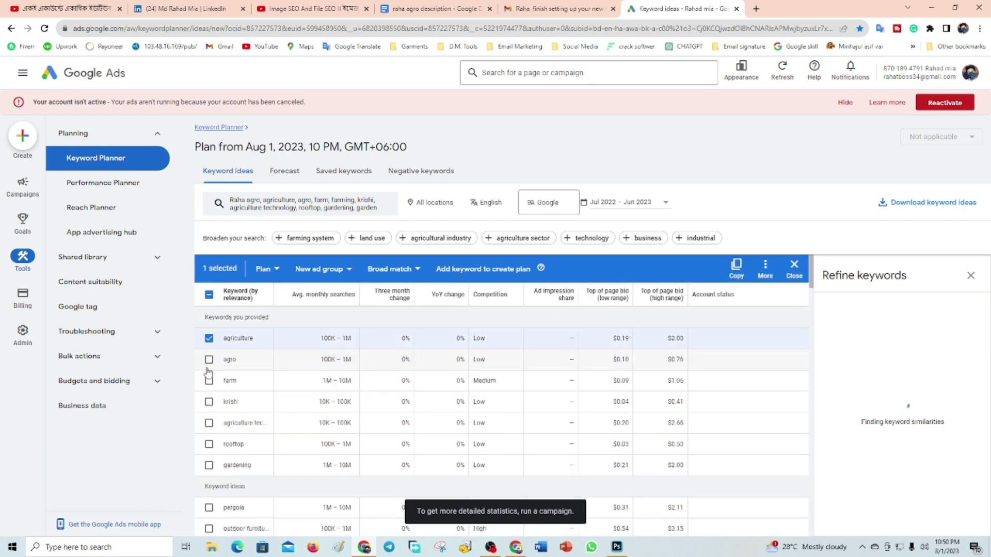
pyautogui.click(208, 360)
pyautogui.click(208, 381)
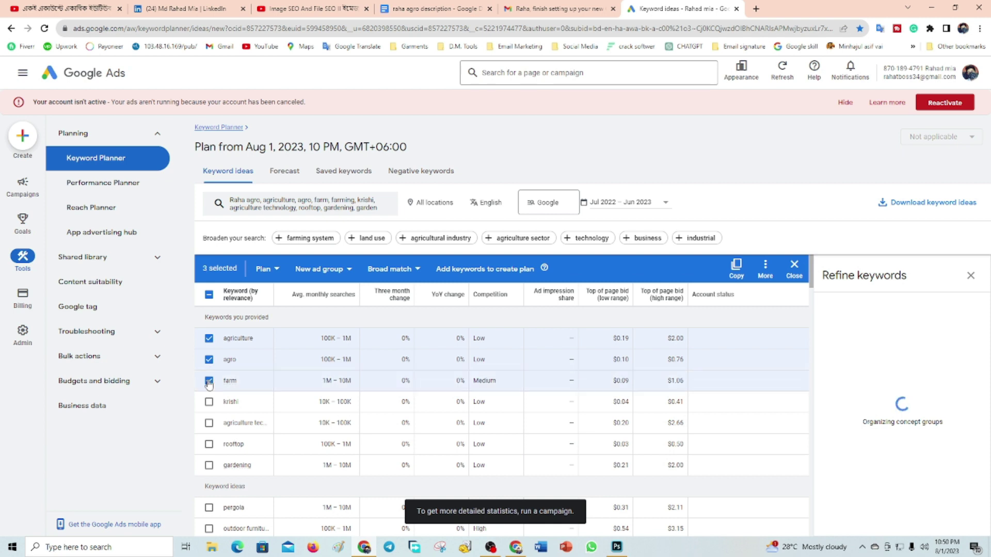
pyautogui.click(209, 401)
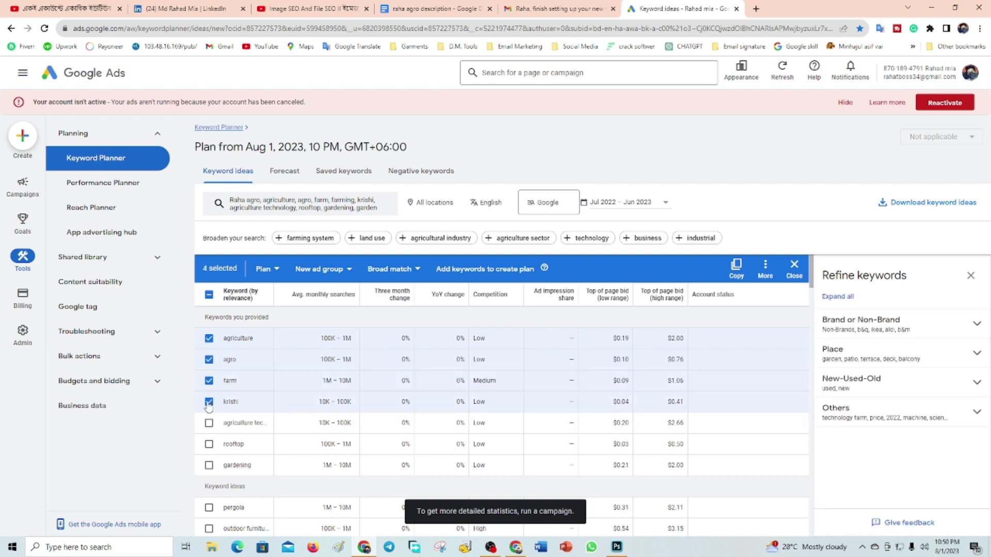
pyautogui.click(209, 422)
pyautogui.click(209, 446)
pyautogui.click(209, 466)
pyautogui.scroll(-3, 810, 293)
pyautogui.moveTo(810, 293); pyautogui.dragTo(810, 302)
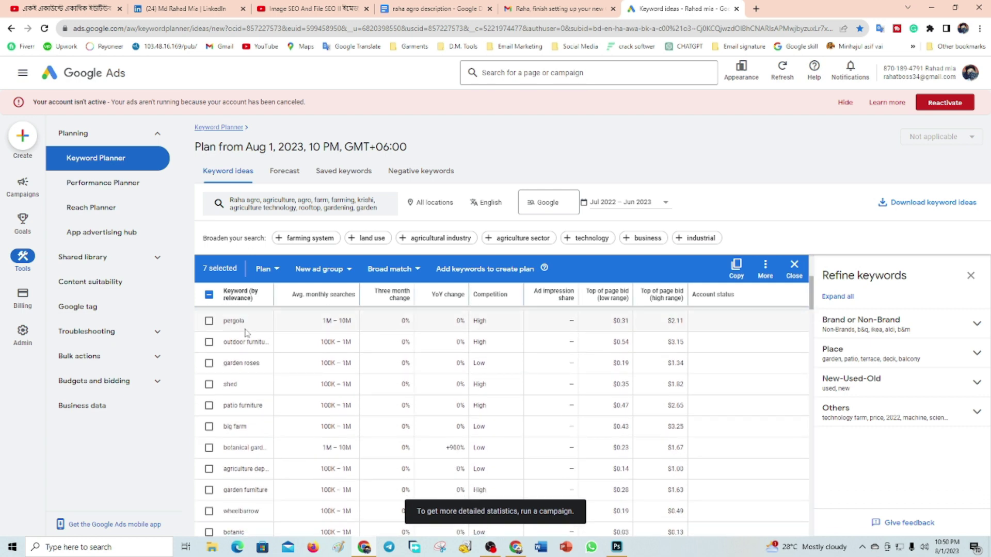
pyautogui.click(209, 322)
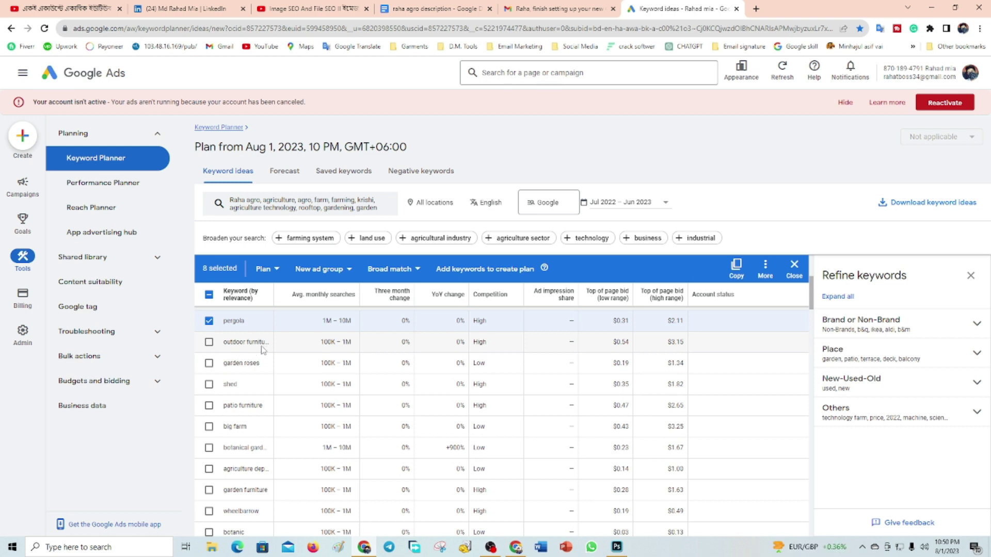
# Step: Tick all 100 keyword ideas on the Keyword Planner page, then open a blank browser tab
pyautogui.click(209, 294)
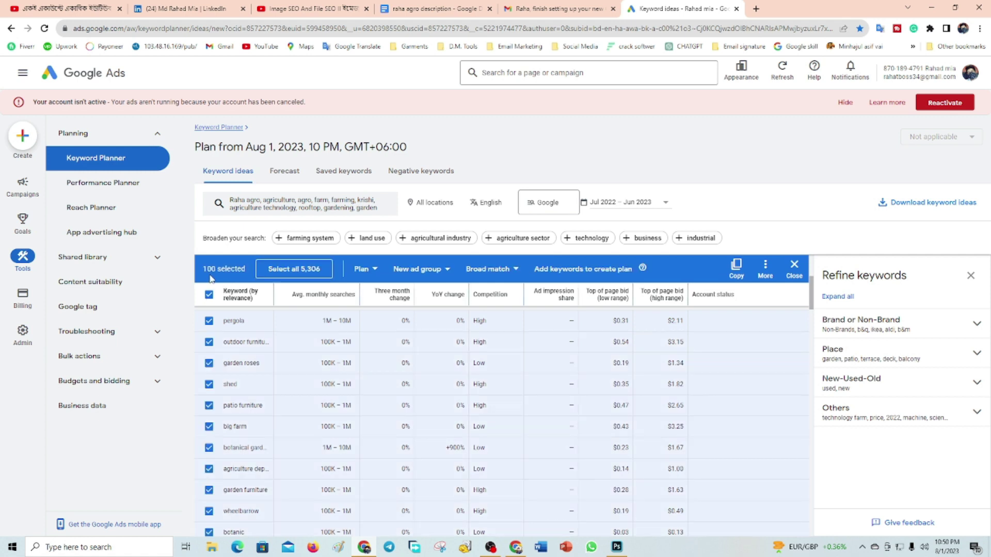
pyautogui.scroll(-5, 445, 368)
pyautogui.scroll(-5, 361, 382)
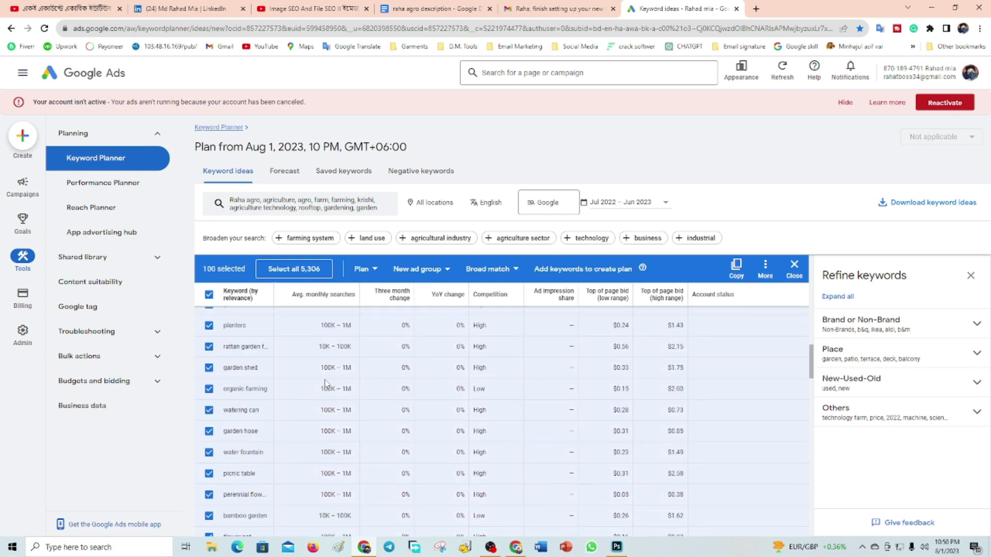
pyautogui.scroll(-5, 309, 367)
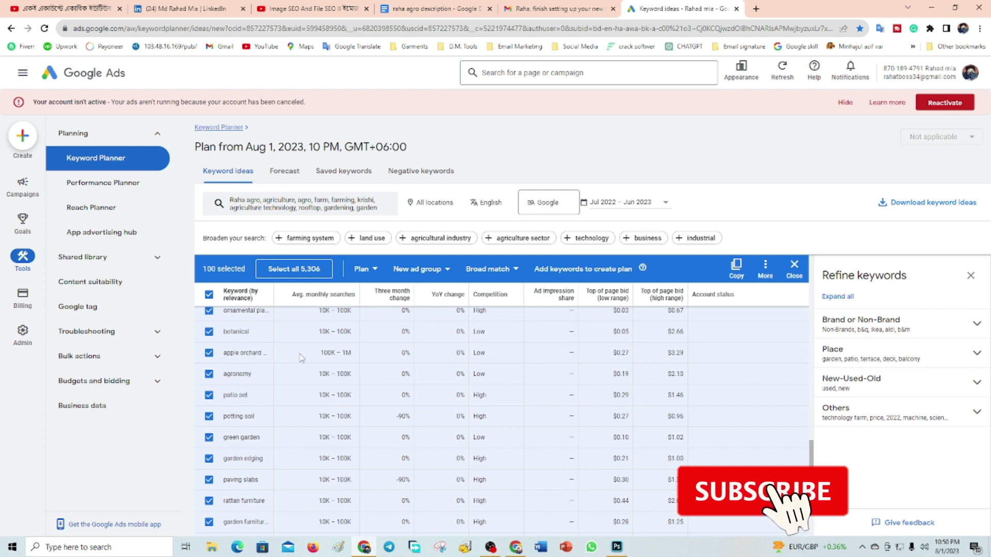
pyautogui.scroll(-5, 302, 357)
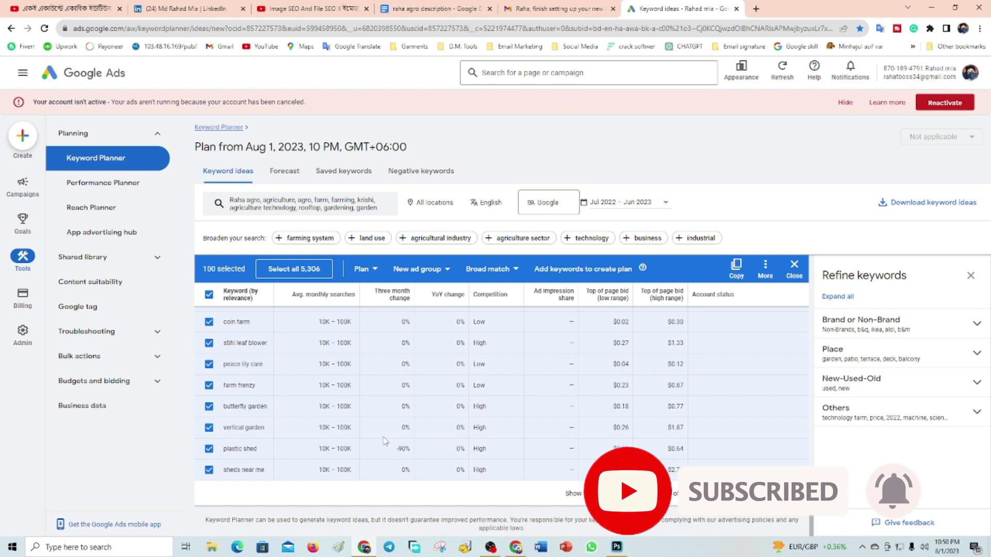
pyautogui.scroll(3, 380, 434)
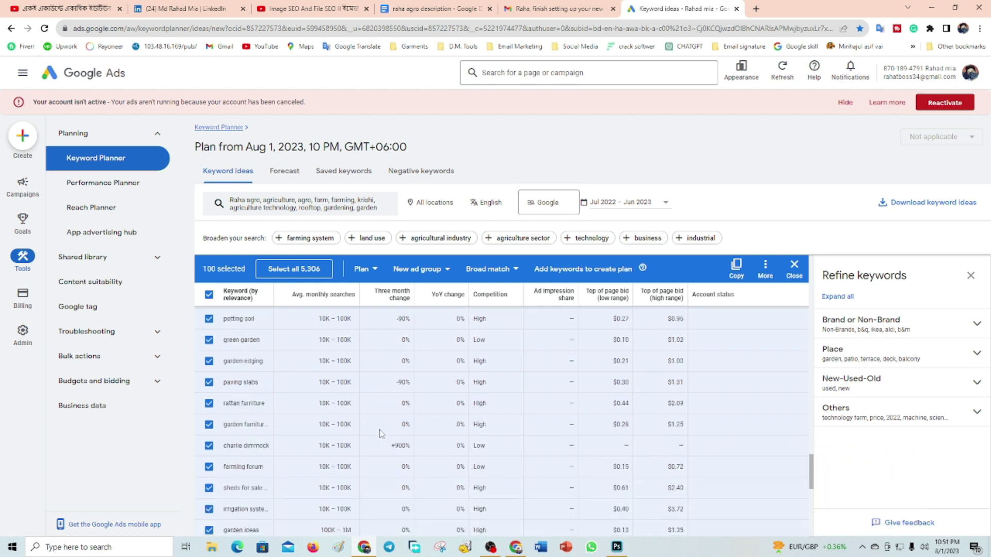
pyautogui.scroll(-3, 570, 461)
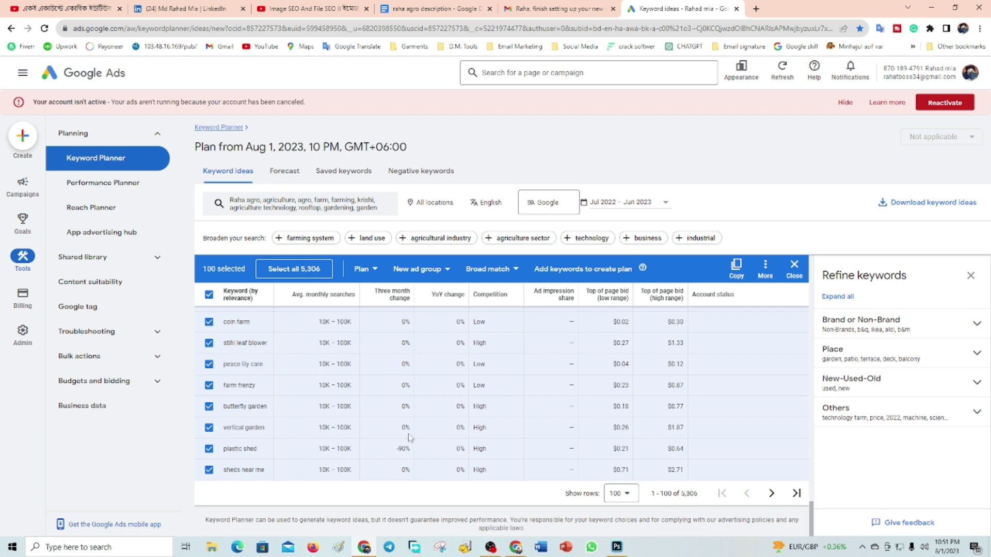
pyautogui.scroll(2, 379, 423)
pyautogui.scroll(2, 379, 423)
pyautogui.scroll(2, 379, 422)
pyautogui.scroll(2, 380, 422)
pyautogui.scroll(5, 378, 422)
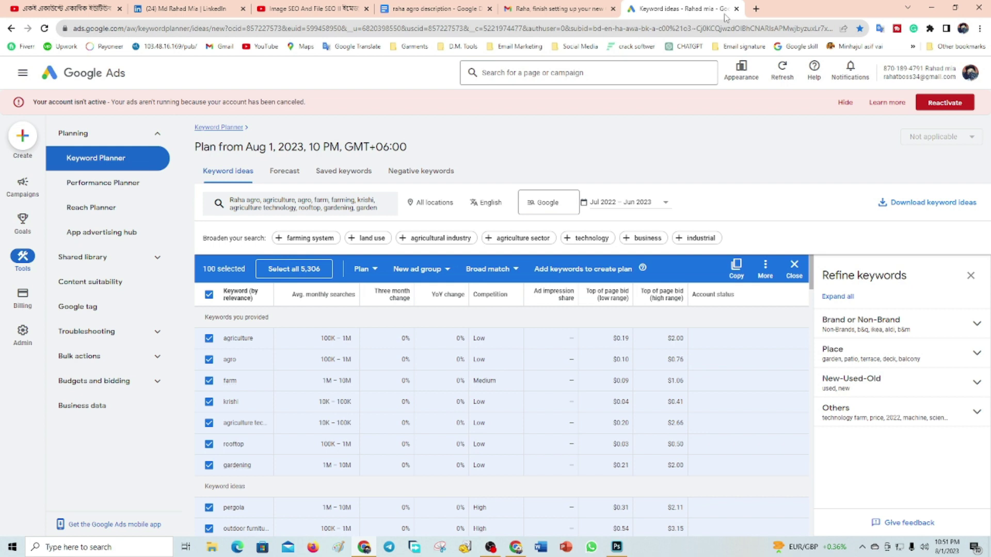
pyautogui.click(755, 8)
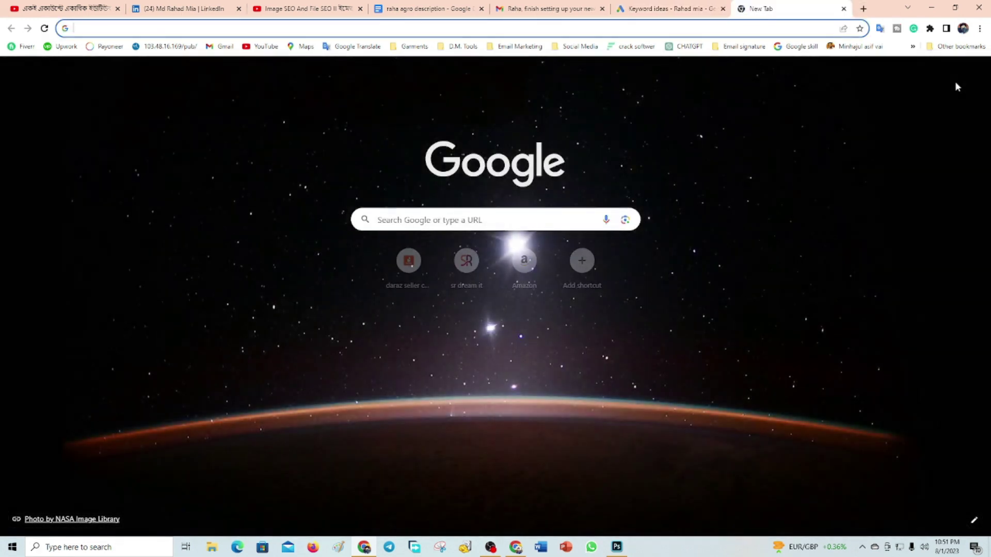
# Step: Create a blank Google Docs document and paste the Raha Agro description paragraph into it
pyautogui.click(948, 73)
pyautogui.scroll(-4, 911, 208)
pyautogui.click(893, 263)
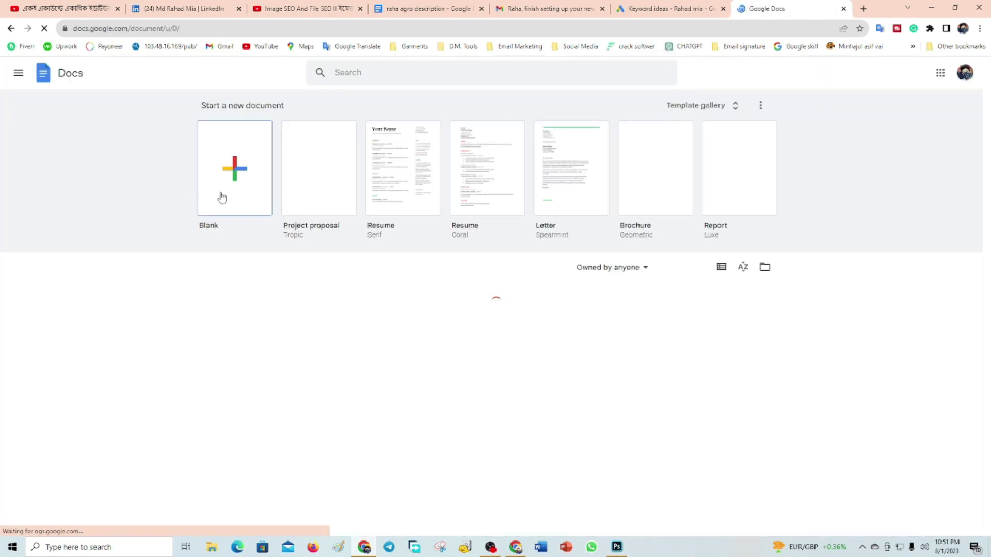
pyautogui.click(222, 198)
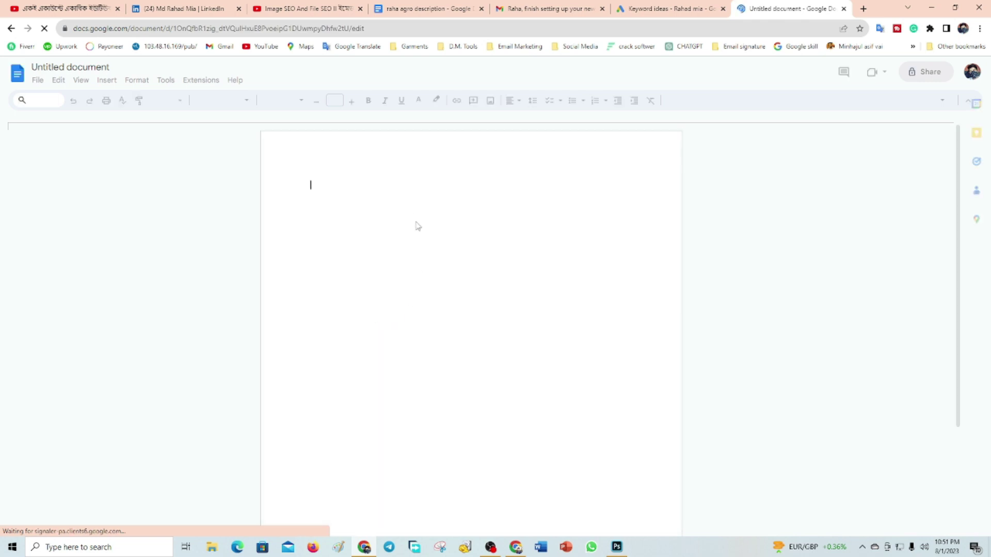
pyautogui.write('Raha Agro is one of the innovative agriculture enterprises in Bangladesh. Raha has been working to improve the livelihoods of farmers for a long time. Raha is an enterprise made for and by farmers, their products are designed specifically to help farmers and their families get more out of their land and effort. this channel shall provide related services like crop advisory, irrigation, supply of farm equipment, market research, etc.')
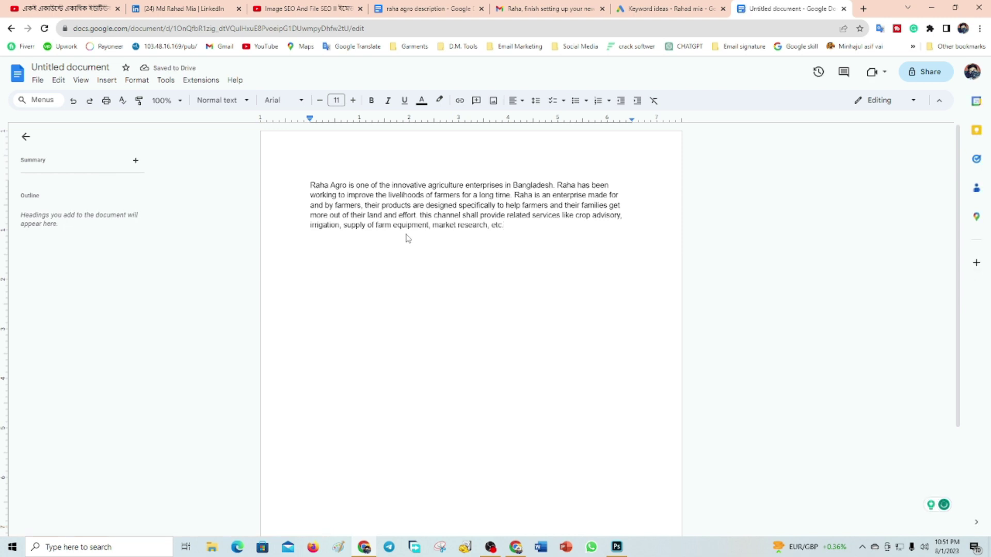
pyautogui.click(420, 7)
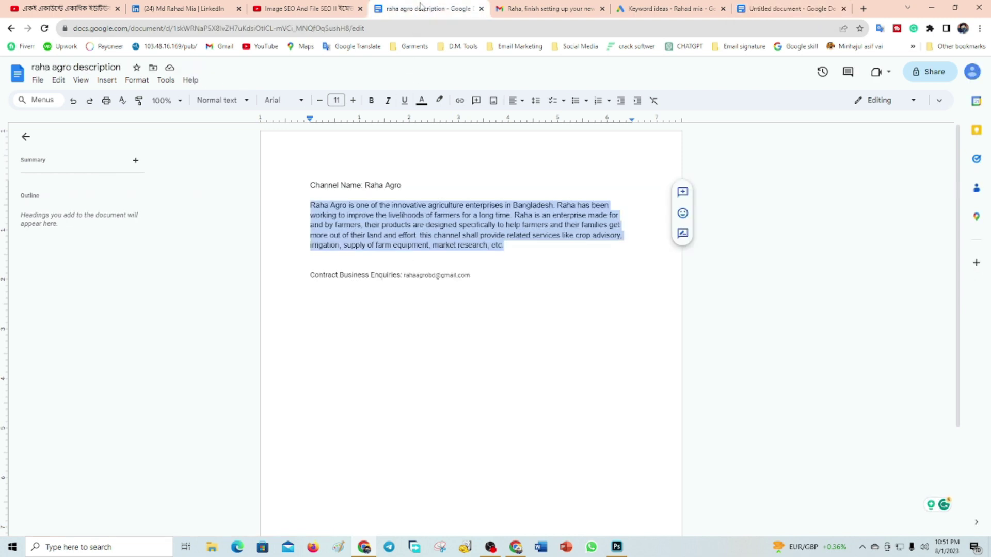
pyautogui.click(797, 8)
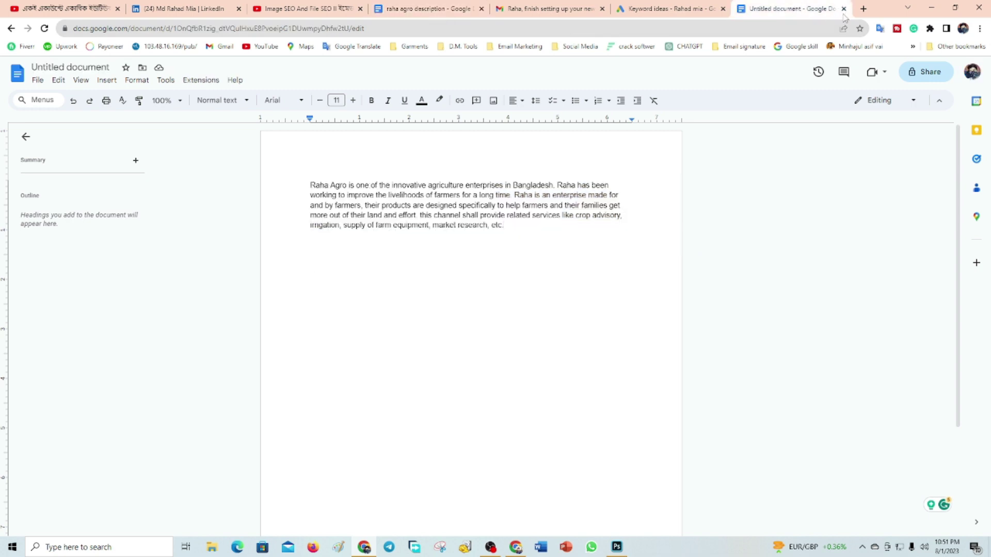
# Step: Empty the untitled document and paste in the 100 keywords copied from Keyword Planner
pyautogui.hotkey('ctrl', 'a')
pyautogui.press('BackSpace')
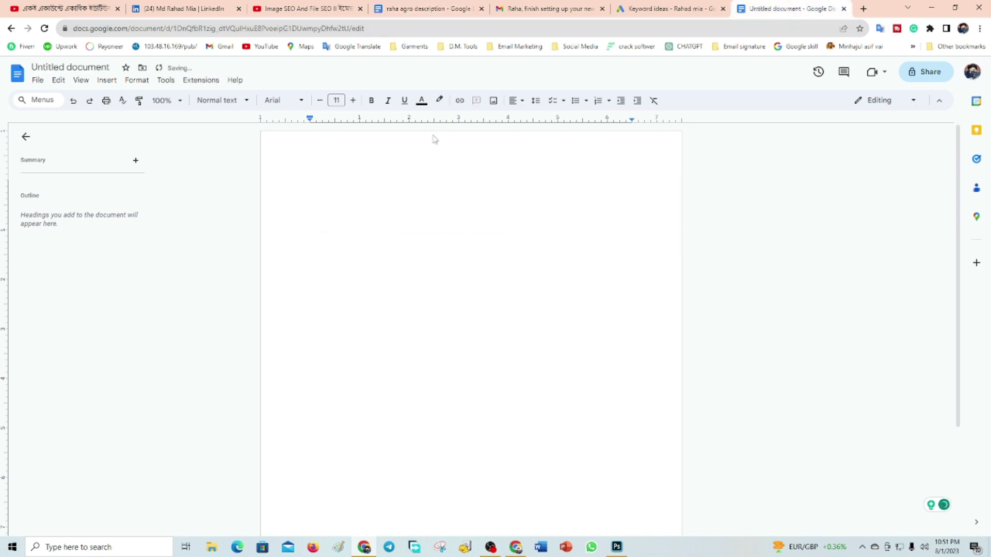
pyautogui.click(663, 9)
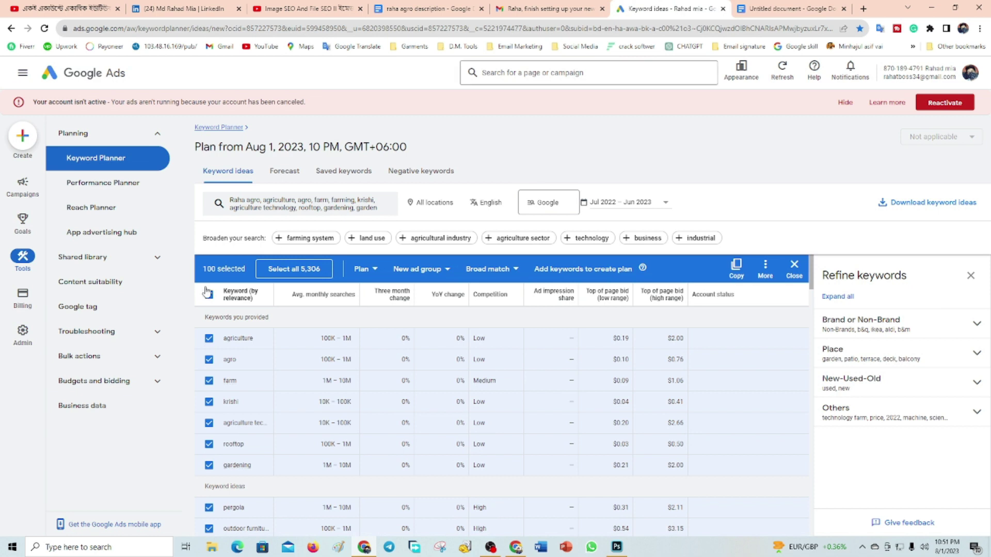
pyautogui.click(735, 267)
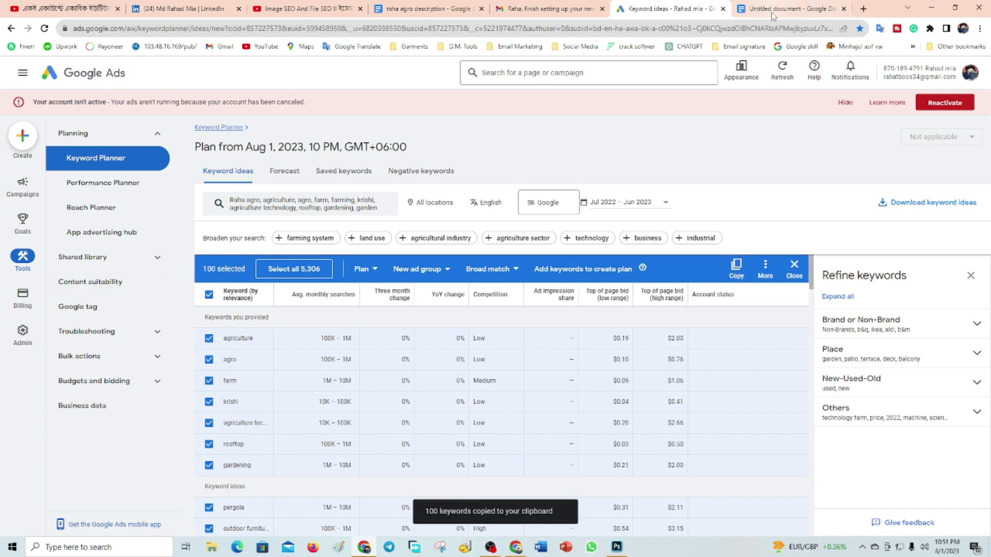
pyautogui.click(779, 8)
pyautogui.hotkey('ctrl', 'v')
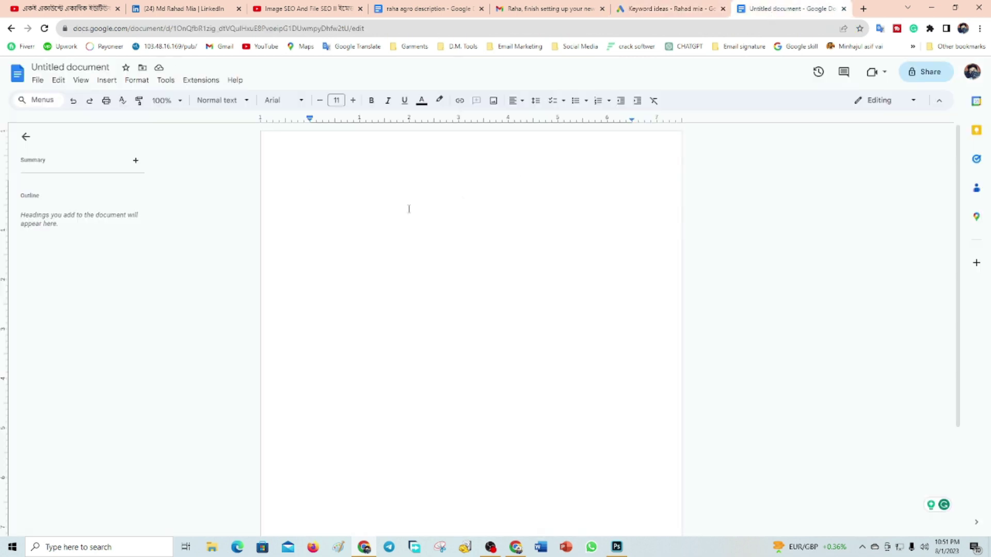
# Step: Join agro, farm, Krishi and agriculture technology onto the first line after agriculture, comma-separated
pyautogui.scroll(7, 455, 316)
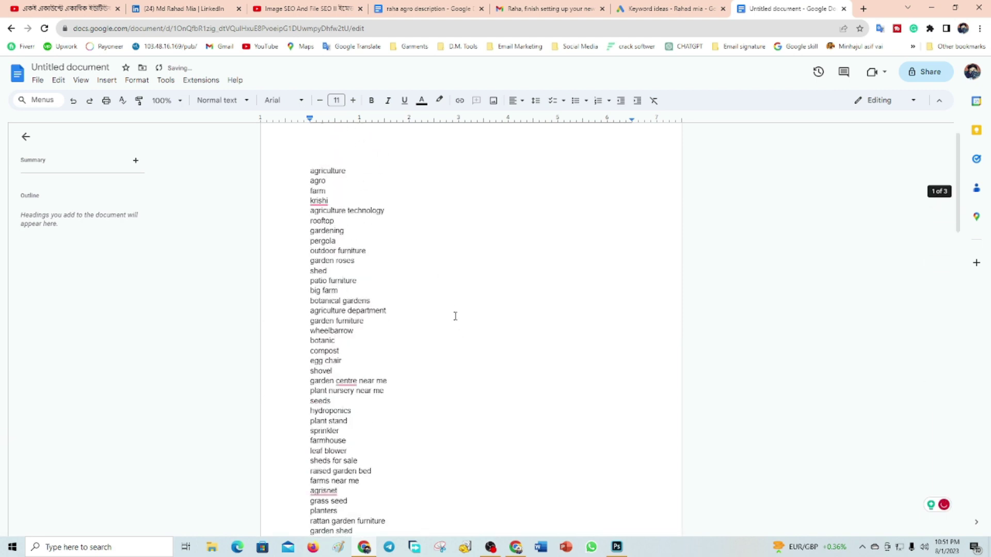
pyautogui.click(353, 185)
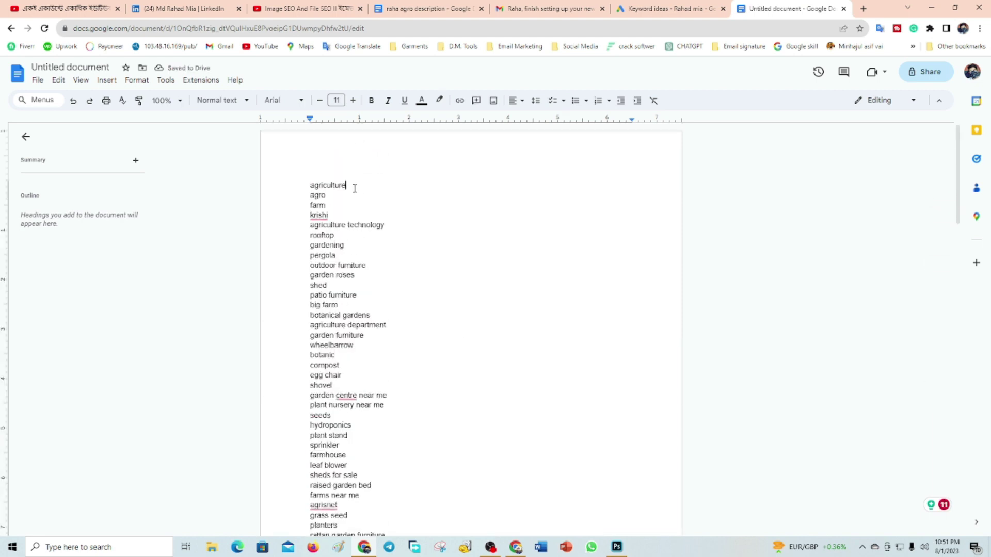
pyautogui.write(',')
pyautogui.press('Delete')
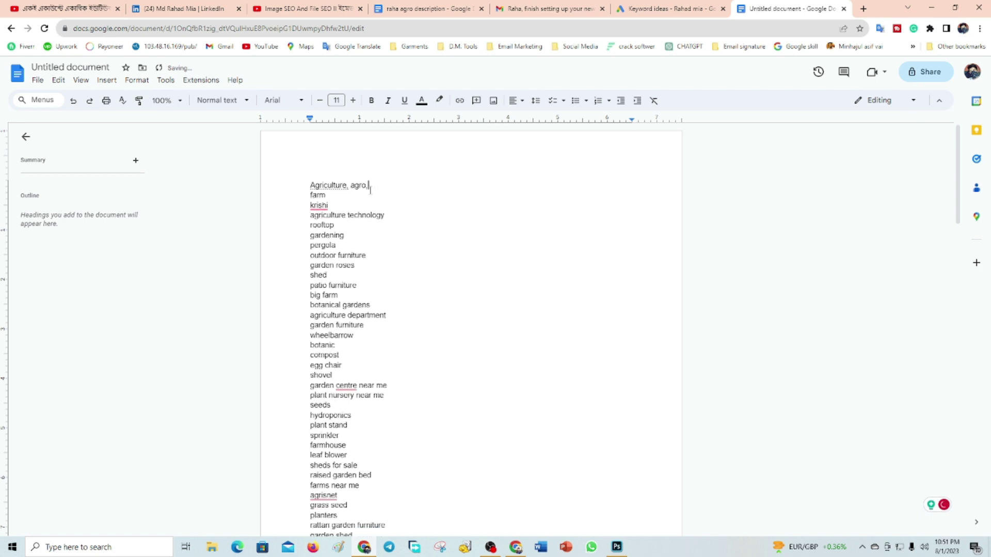
pyautogui.press('Delete')
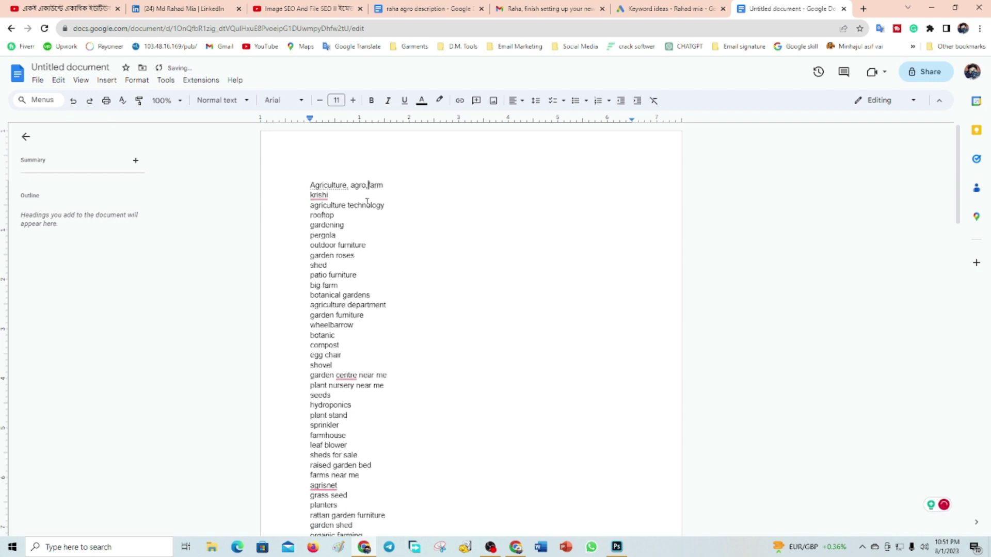
pyautogui.click(390, 184)
pyautogui.press('Delete')
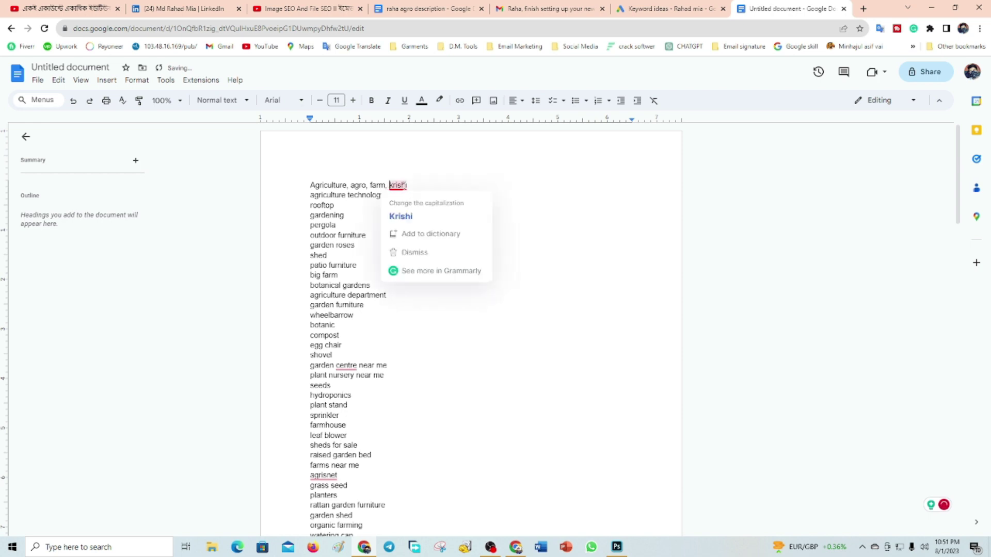
pyautogui.click(406, 215)
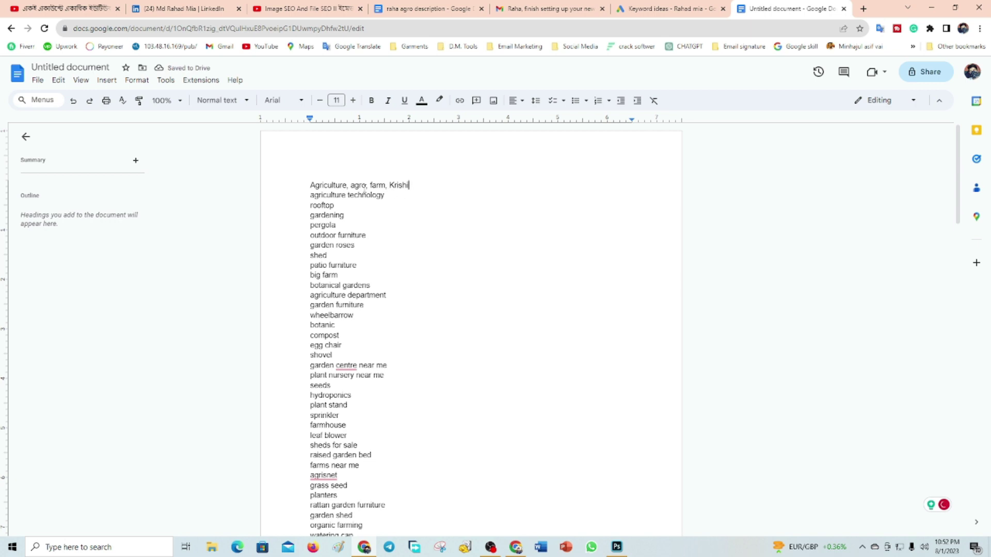
pyautogui.write(',')
pyautogui.press('Delete')
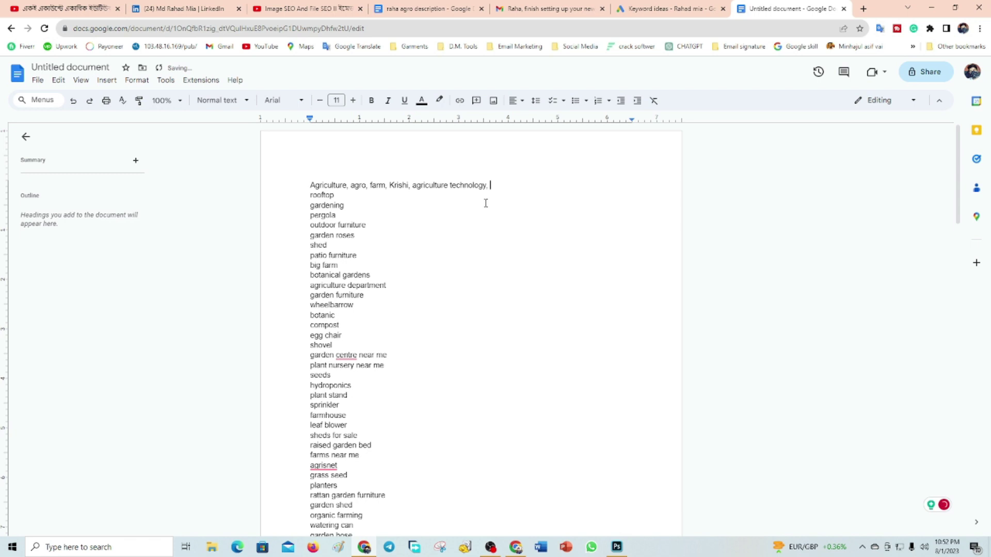
# Step: Append rooftop, gardening and garden roses to the line, deleting pergola and outdoor furniture
pyautogui.press('Delete')
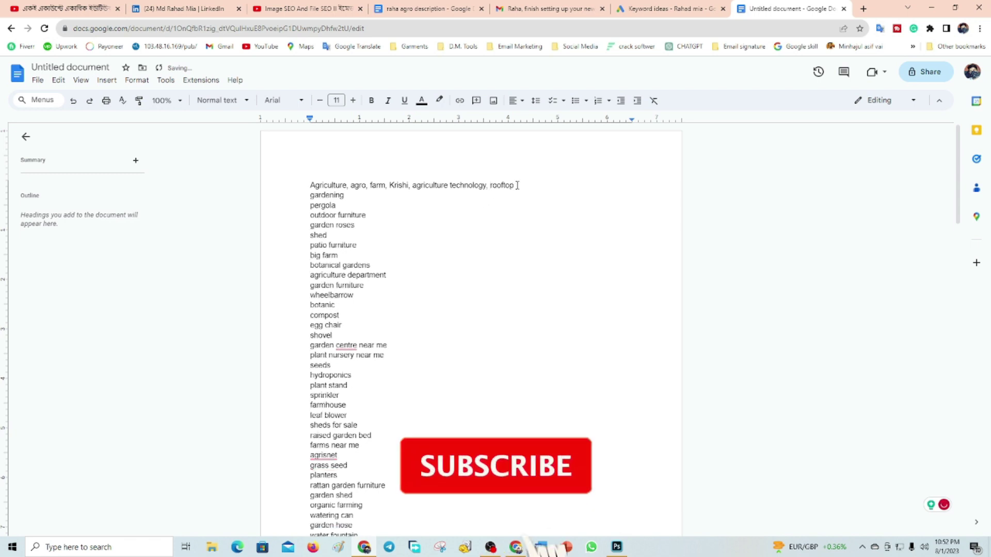
pyautogui.write(', gardening')
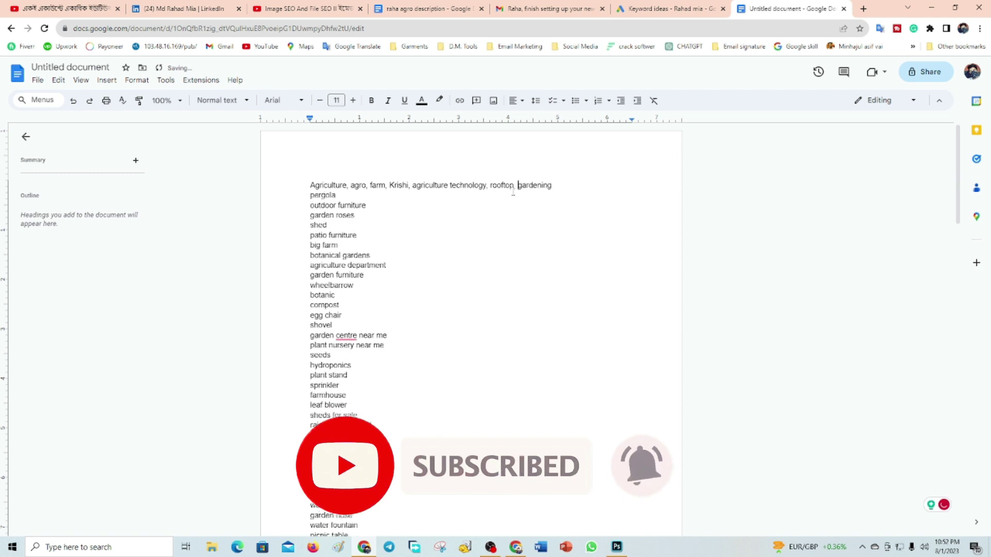
pyautogui.press('Delete')
pyautogui.write(',')
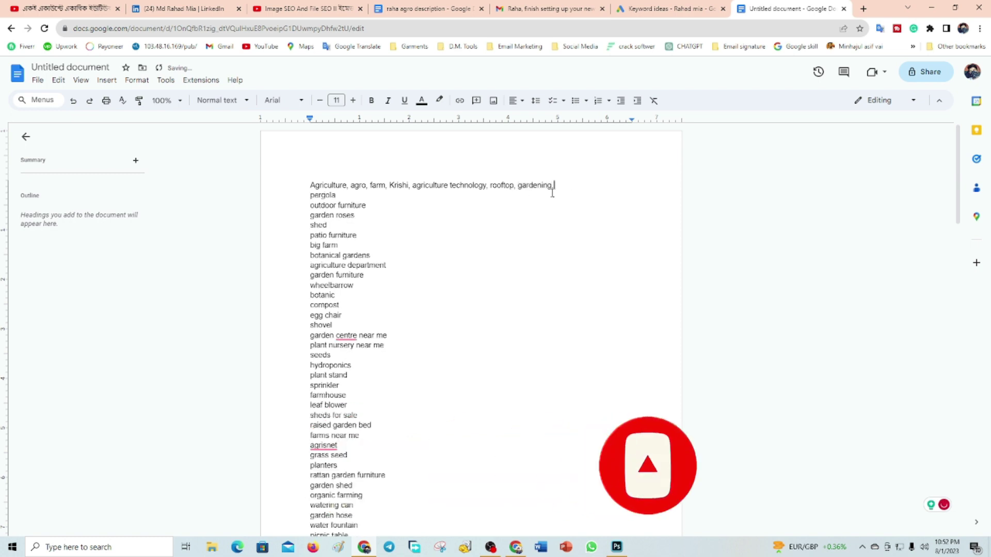
pyautogui.press('Delete')
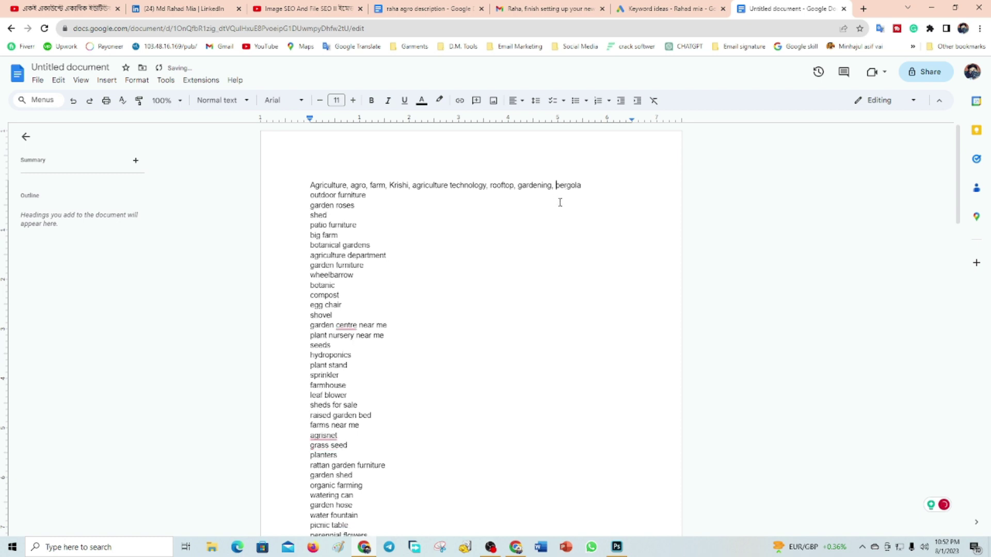
pyautogui.press('Delete')
pyautogui.press('Delete')
pyautogui.press('Delete')
pyautogui.press('Delete')
pyautogui.press('Delete')
pyautogui.press('Delete')
pyautogui.press('Delete')
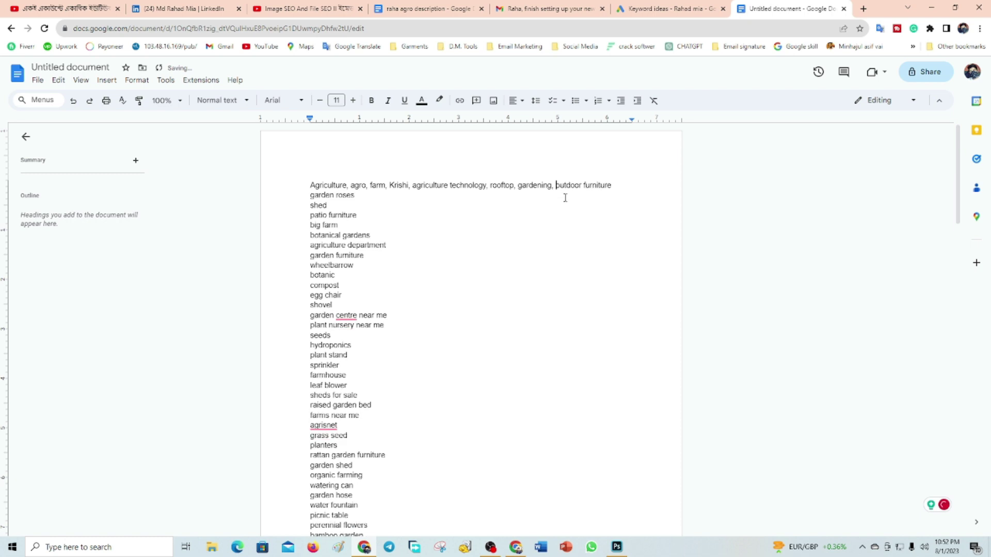
pyautogui.click(622, 184)
pyautogui.press('BackSpace')
pyautogui.press('BackSpace')
pyautogui.press('BackSpace')
pyautogui.press('BackSpace')
pyautogui.press('BackSpace')
pyautogui.press('BackSpace')
pyautogui.press('BackSpace')
pyautogui.press('BackSpace')
pyautogui.press('BackSpace')
pyautogui.press('BackSpace')
pyautogui.press('BackSpace')
pyautogui.press('BackSpace')
pyautogui.press('BackSpace')
pyautogui.press('BackSpace')
pyautogui.press('BackSpace')
pyautogui.press('BackSpace')
pyautogui.press('BackSpace')
pyautogui.press('Delete')
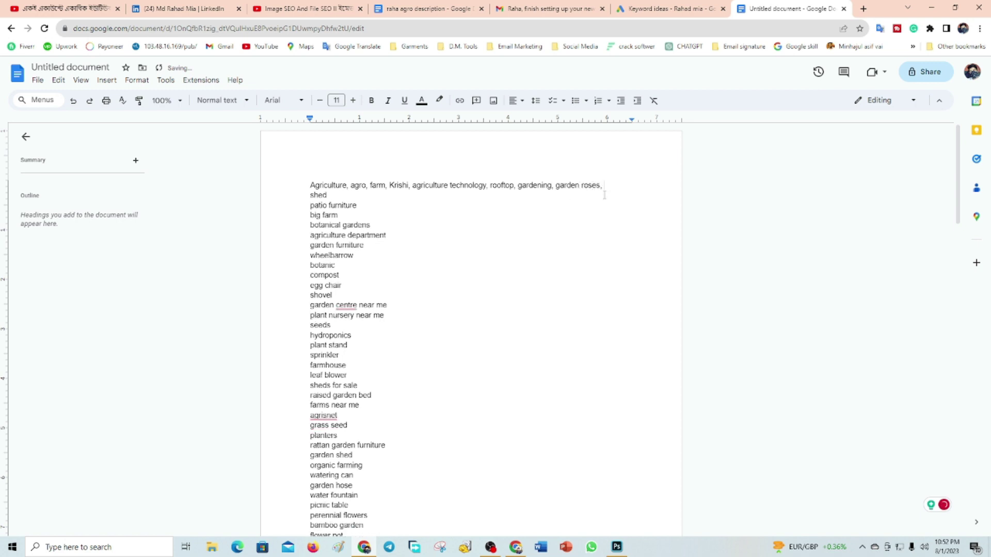
# Step: Drop shed and join big farm, botanical gardens, peace lily care and farm frenzy with commas
pyautogui.press('Delete')
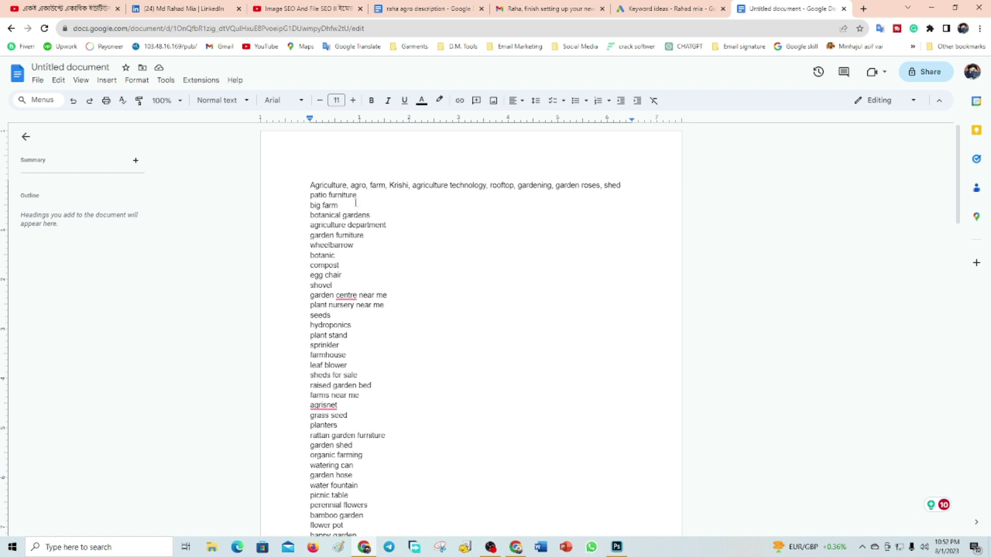
pyautogui.click(604, 187)
pyautogui.press('Delete')
pyautogui.press('Delete')
pyautogui.press('Delete')
pyautogui.press('Delete')
pyautogui.press('Delete')
pyautogui.press('Delete')
pyautogui.press('Delete')
pyautogui.press('Delete')
pyautogui.press('Delete')
pyautogui.press('Delete')
pyautogui.press('Delete')
pyautogui.press('Delete')
pyautogui.press('Delete')
pyautogui.press('Delete')
pyautogui.press('Delete')
pyautogui.press('Delete')
pyautogui.press('Delete')
pyautogui.press('Delete')
pyautogui.press('Delete')
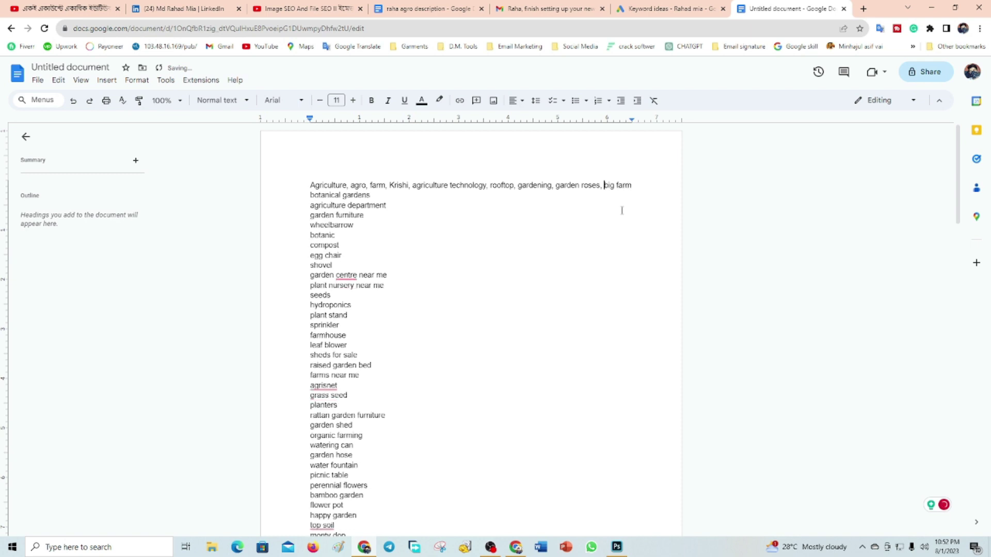
pyautogui.moveTo(630, 185); pyautogui.dragTo(637, 187)
pyautogui.write(',')
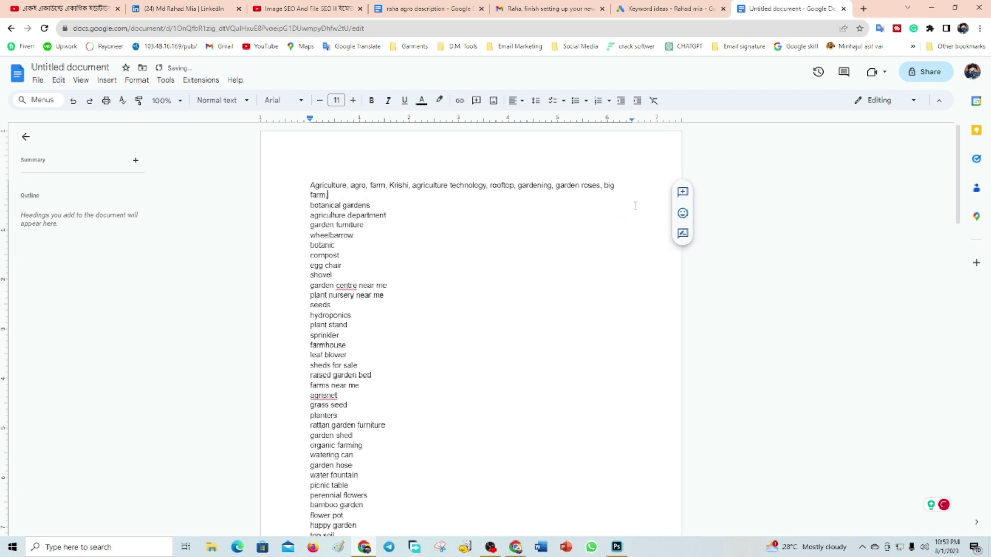
pyautogui.press('Delete')
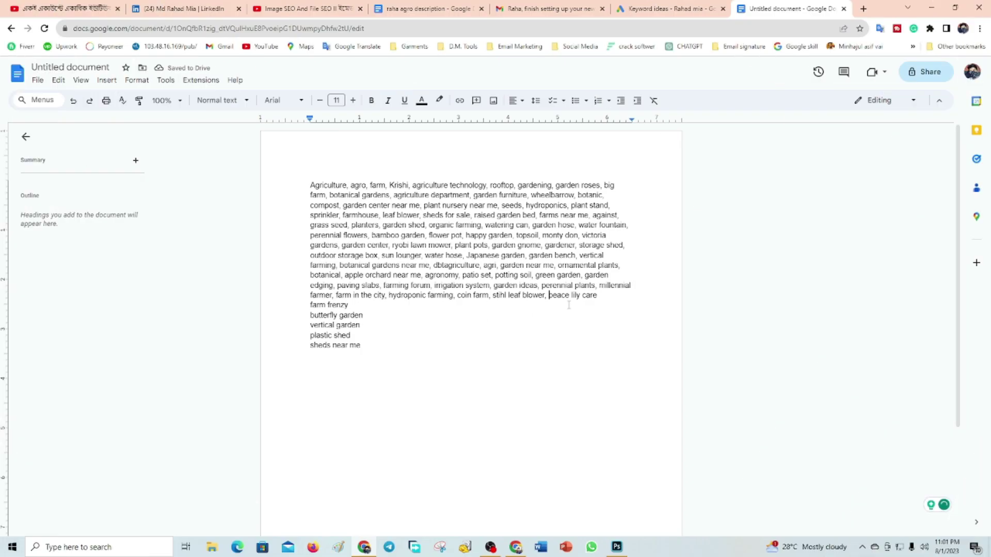
pyautogui.click(597, 298)
pyautogui.press('BackSpace')
pyautogui.write(',')
pyautogui.press('Delete')
# Step: Join butterfly garden, vertical garden, plastic shed and sheds near me into the comma-separated paragraph
pyautogui.click(623, 298)
pyautogui.press('Delete')
pyautogui.hotkey('ctrl', 'z')
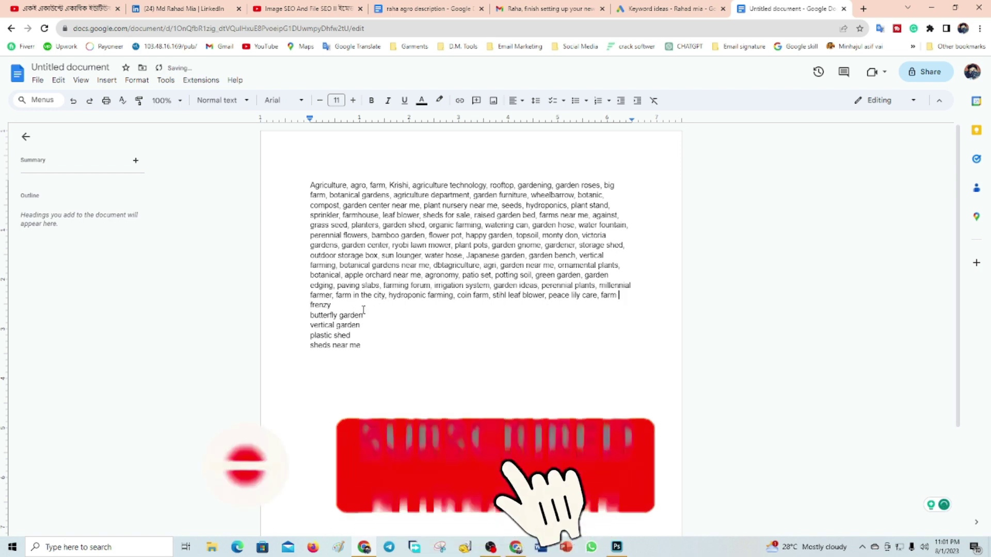
pyautogui.write(',')
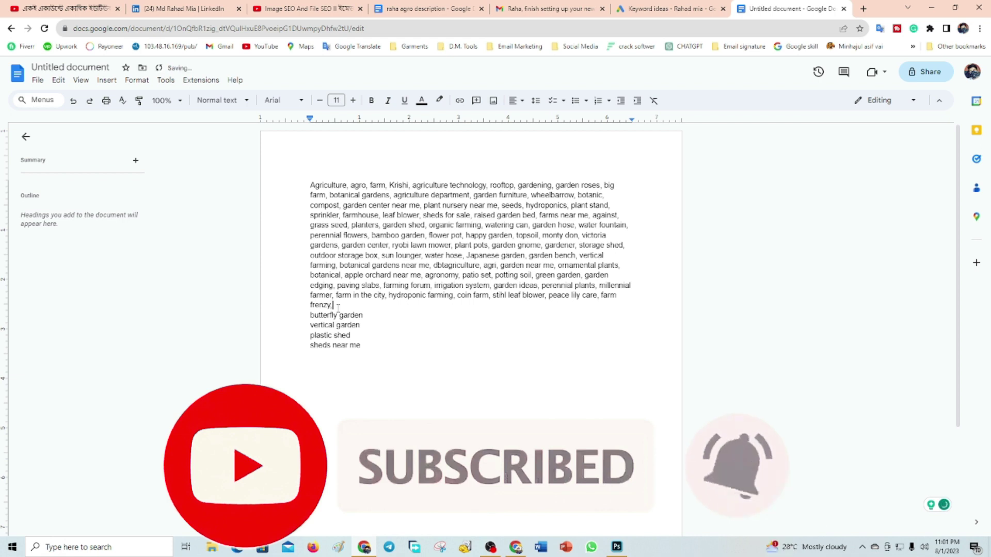
pyautogui.press('Delete')
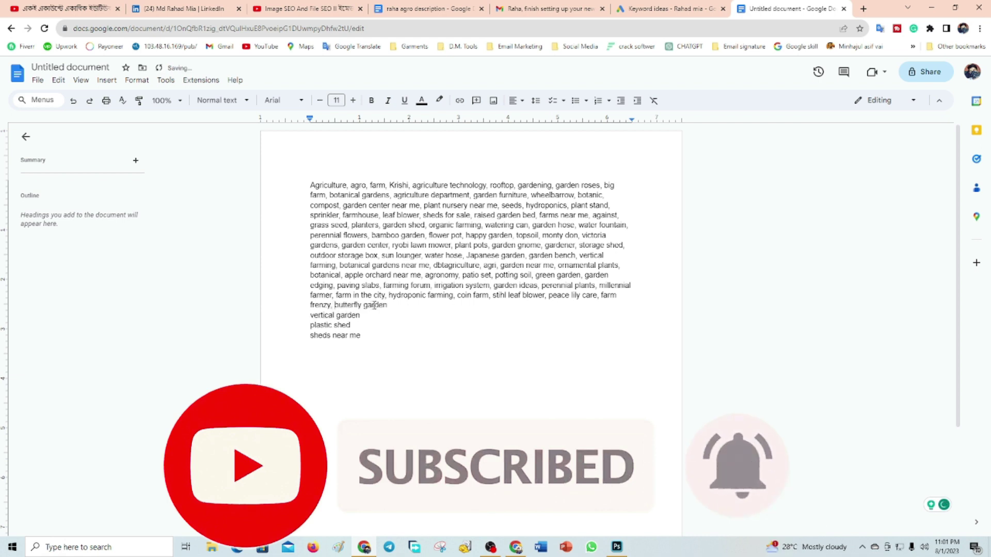
pyautogui.click(396, 308)
pyautogui.write(',')
pyautogui.press('Delete')
pyautogui.click(451, 309)
pyautogui.write(',')
pyautogui.press('Delete')
pyautogui.click(494, 310)
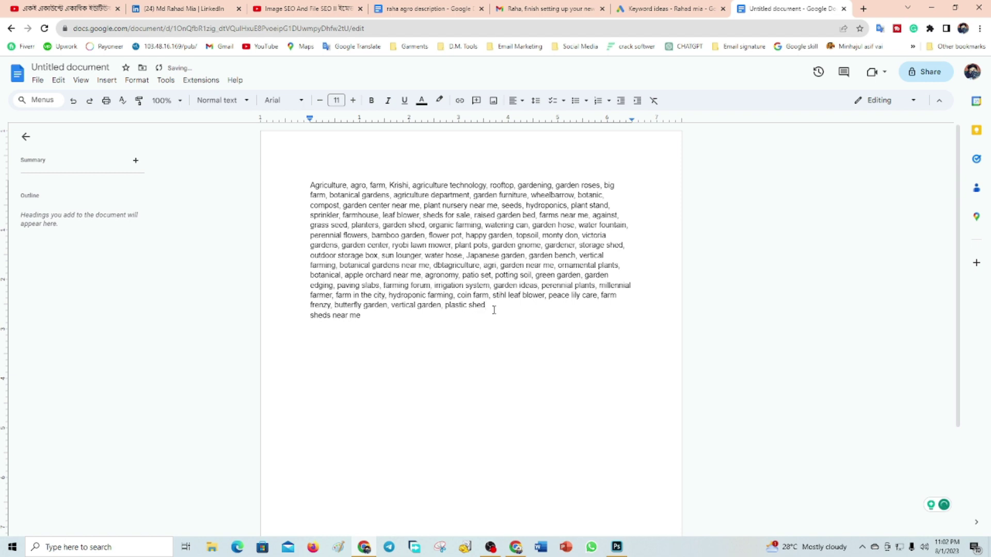
pyautogui.write(',')
pyautogui.press('Delete')
pyautogui.press('Delete')
pyautogui.press('Delete')
pyautogui.press('Delete')
pyautogui.press('Delete')
pyautogui.press('Delete')
pyautogui.press('Delete')
pyautogui.press('Delete')
pyautogui.press('Delete')
pyautogui.press('Delete')
pyautogui.press('Delete')
pyautogui.press('Delete')
pyautogui.press('Delete')
pyautogui.press('Delete')
# Step: Copy the whole keyword paragraph and bring up Photoshop's File Info for the Raha Agro logo
pyautogui.click(524, 306)
pyautogui.moveTo(311, 185); pyautogui.dragTo(507, 304)
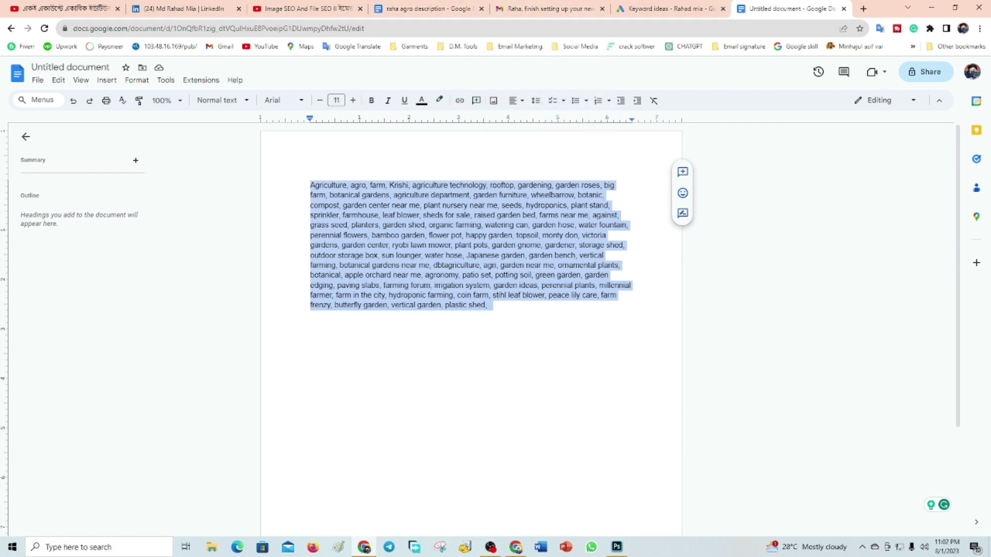
pyautogui.click(617, 547)
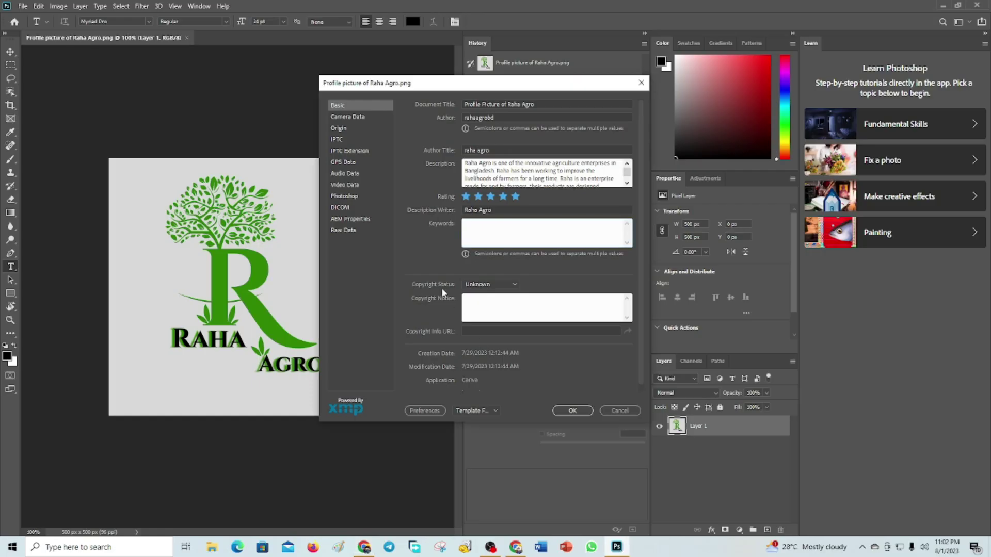
# Step: Paste the keyword list into the File Info Keywords field and confirm with OK
pyautogui.click(491, 237)
pyautogui.hotkey('ctrl', 'v')
pyautogui.hotkey('ctrl', 'v')
pyautogui.hotkey('ctrl', 'v')
pyautogui.hotkey('ctrl', 'v')
pyautogui.hotkey('ctrl', 'v')
pyautogui.hotkey('ctrl', 'v')
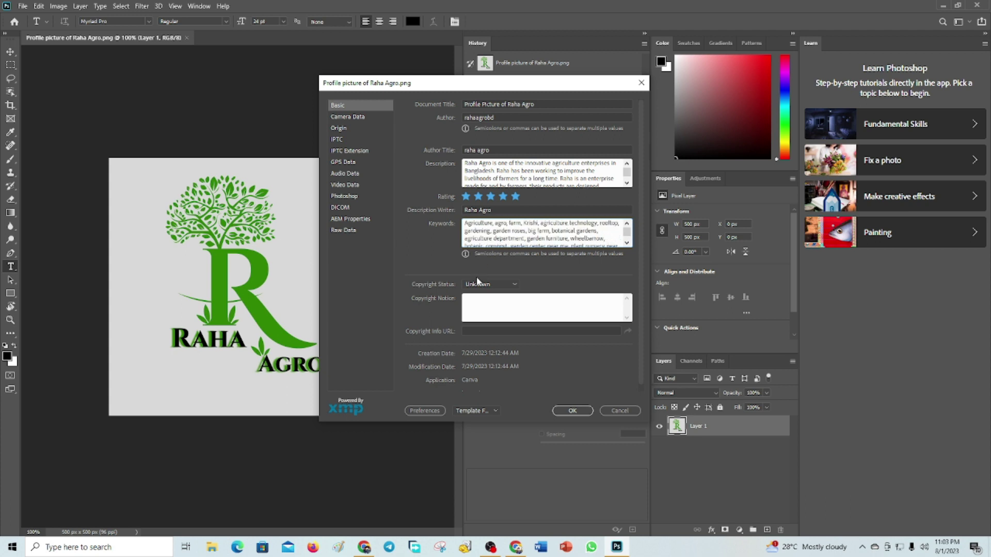
pyautogui.scroll(-1, 485, 296)
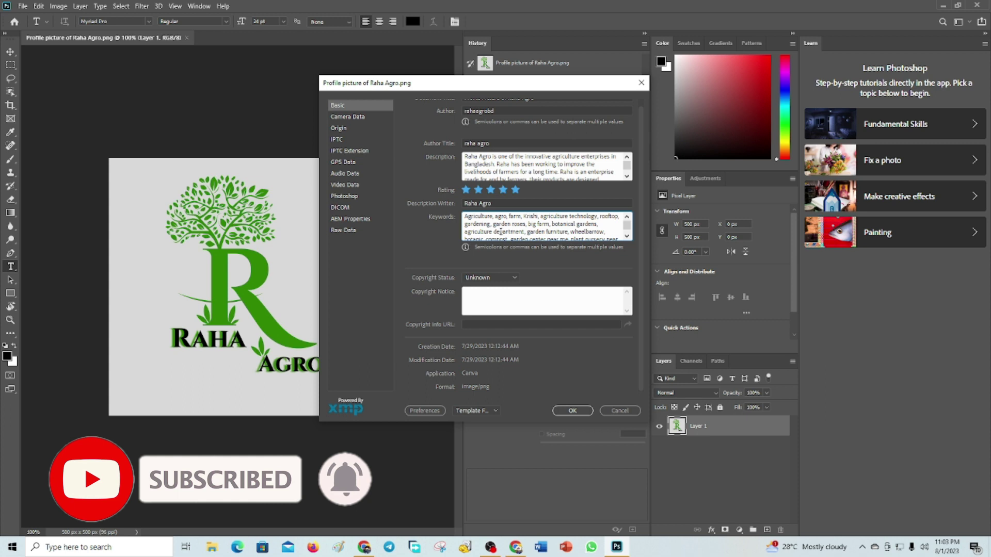
pyautogui.click(576, 411)
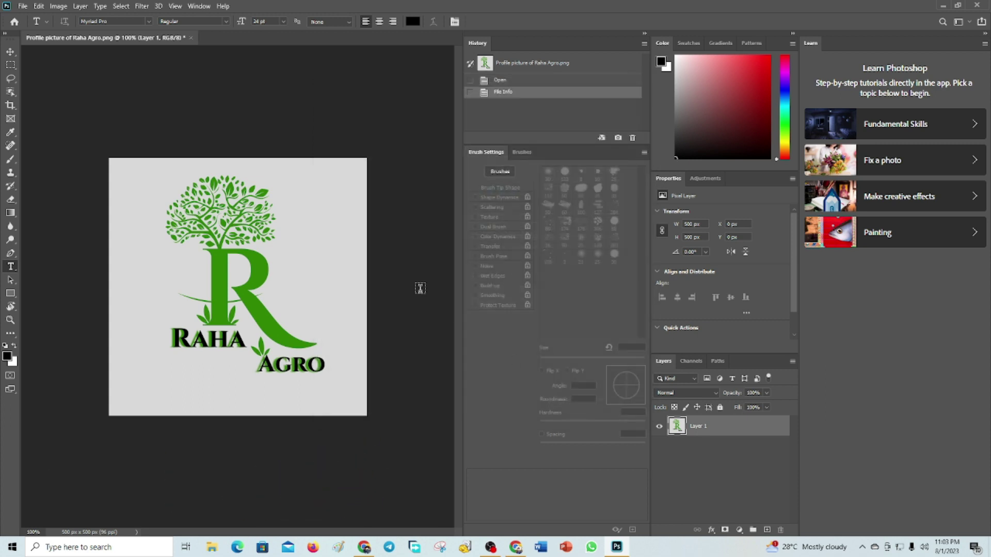
# Step: Reopen File Info to verify the Keywords field holds the agriculture keyword list
pyautogui.click(22, 6)
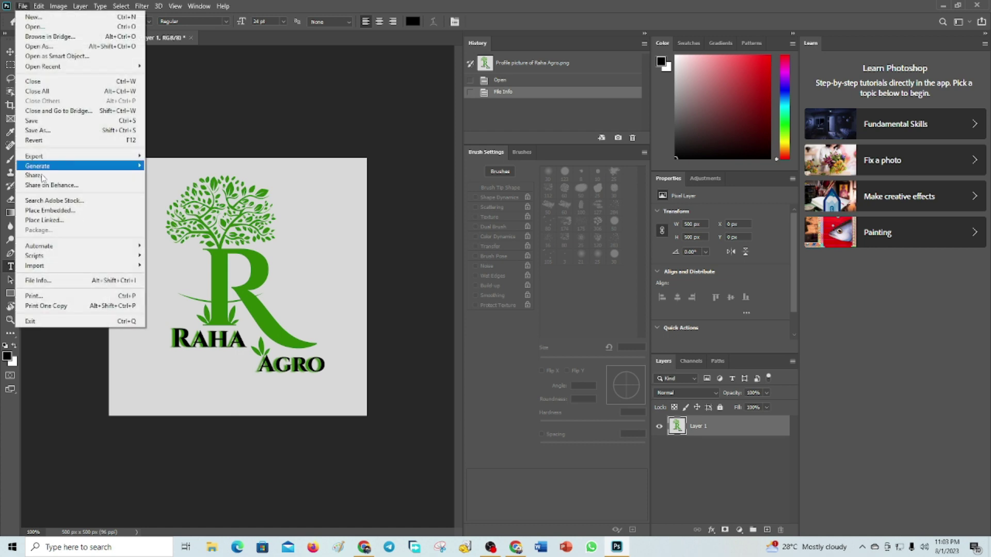
pyautogui.click(38, 280)
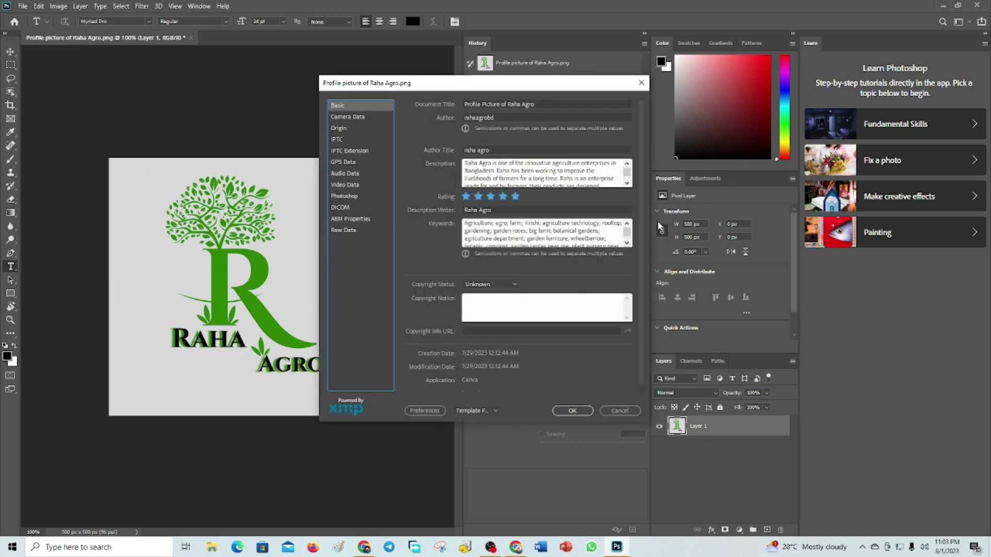
pyautogui.scroll(-1, 589, 212)
pyautogui.scroll(1, 596, 178)
pyautogui.click(641, 83)
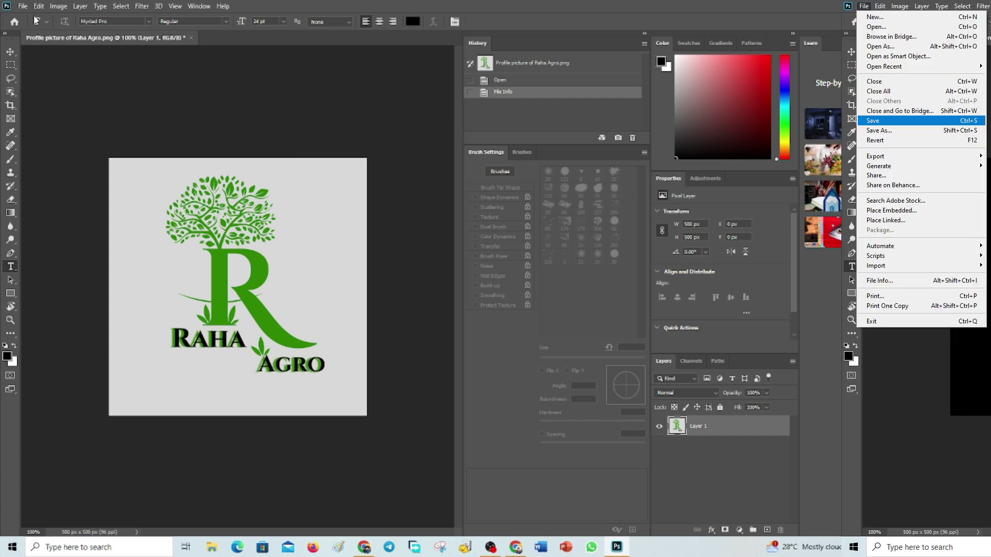
# Step: Save the Raha Agro logo, close the document and quit Photoshop
pyautogui.click(22, 6)
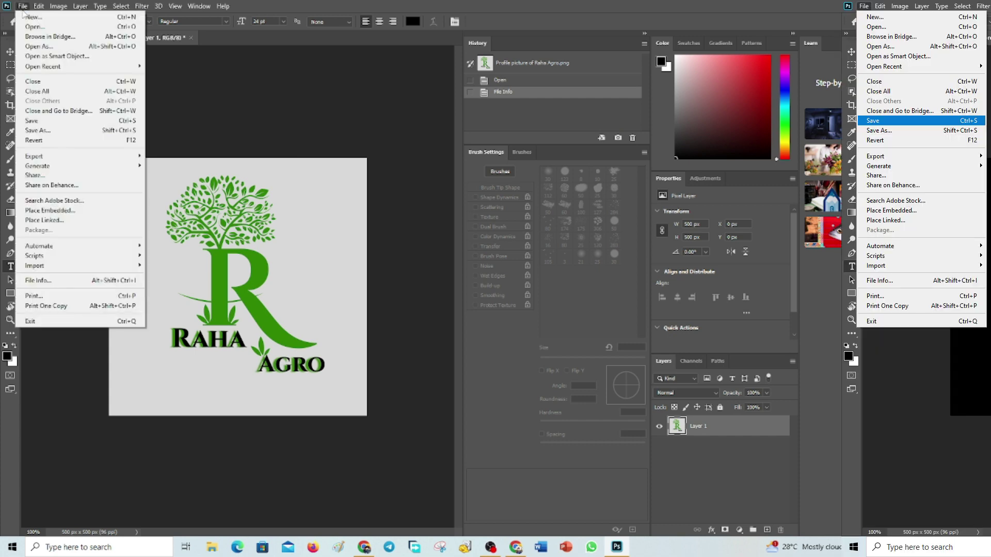
pyautogui.click(36, 121)
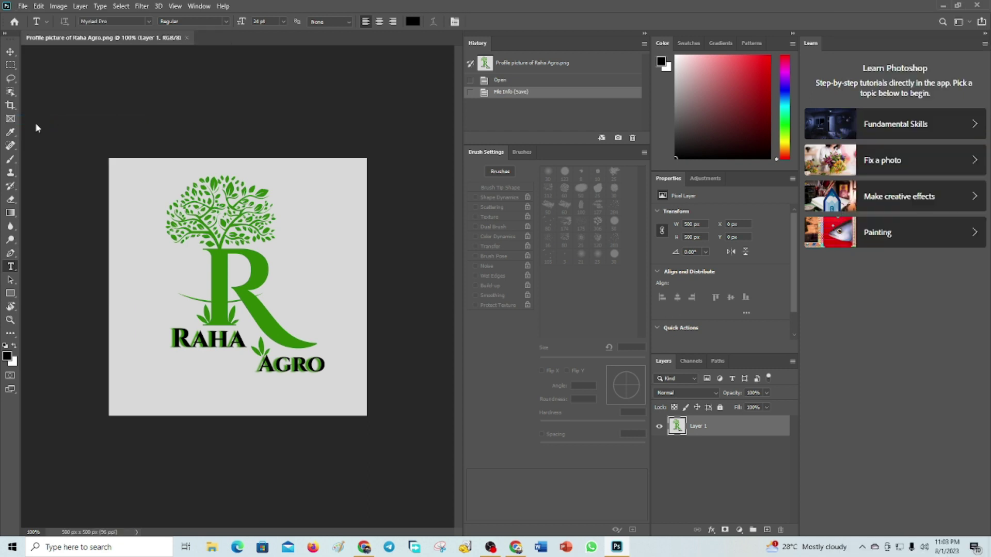
pyautogui.click(977, 5)
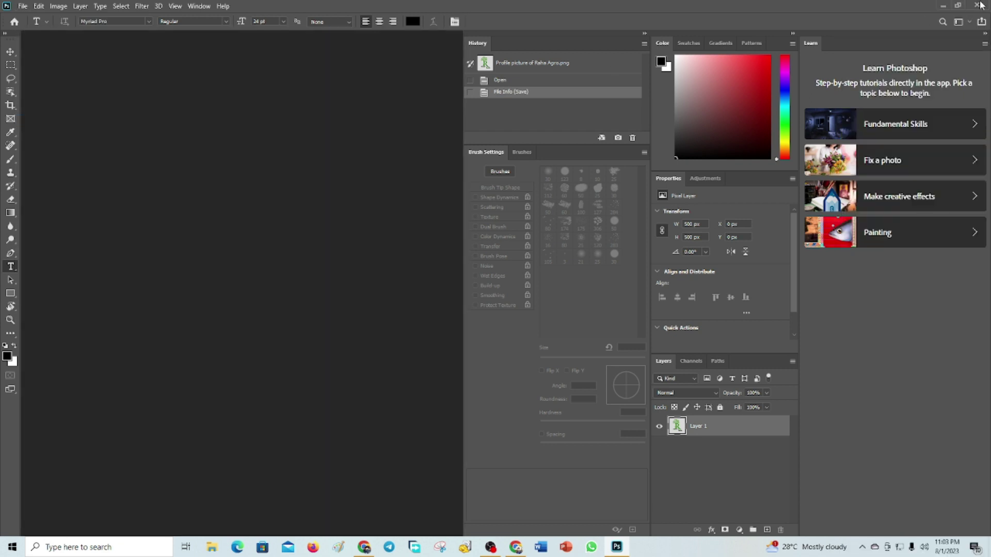
pyautogui.click(979, 5)
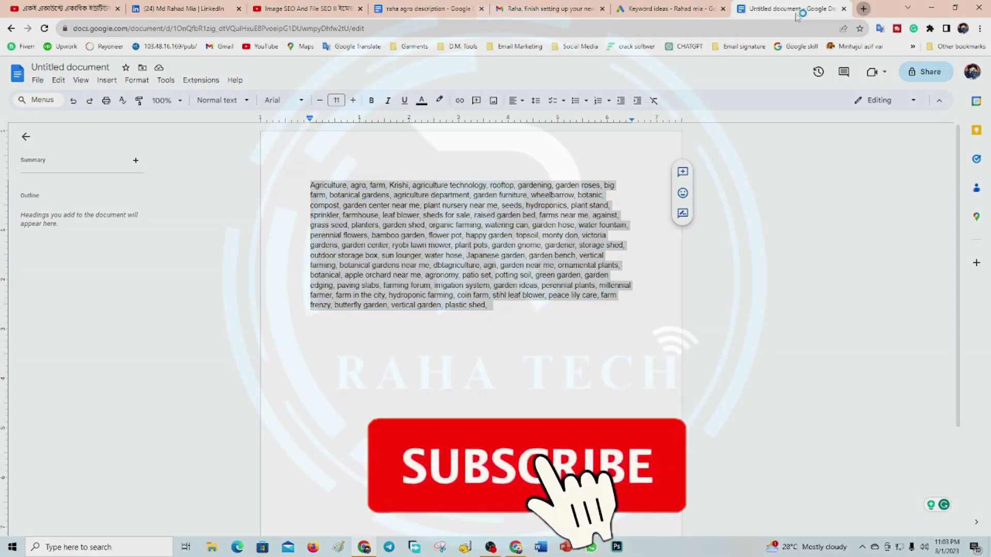
# Step: Open a fresh New Tab in Chrome beside the keyword document
pyautogui.click(863, 9)
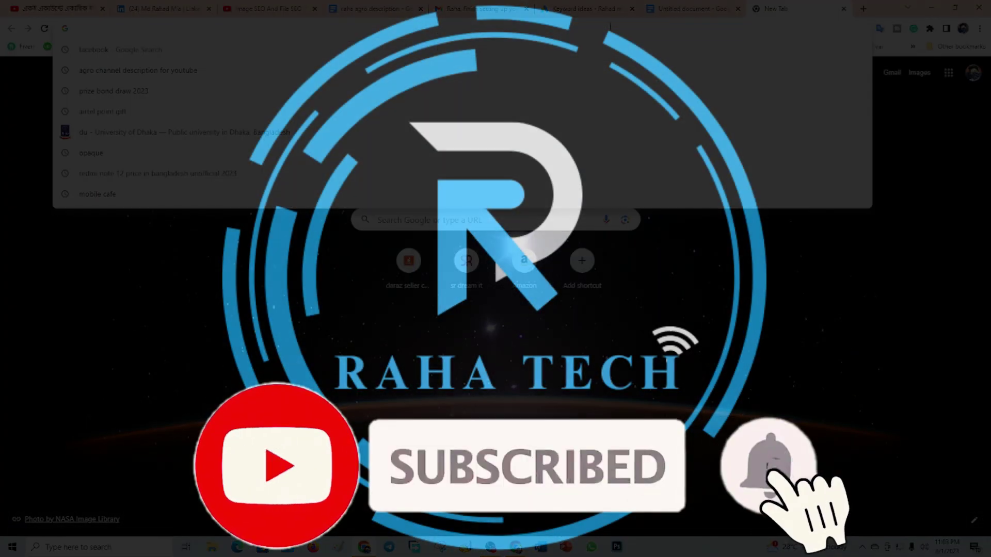